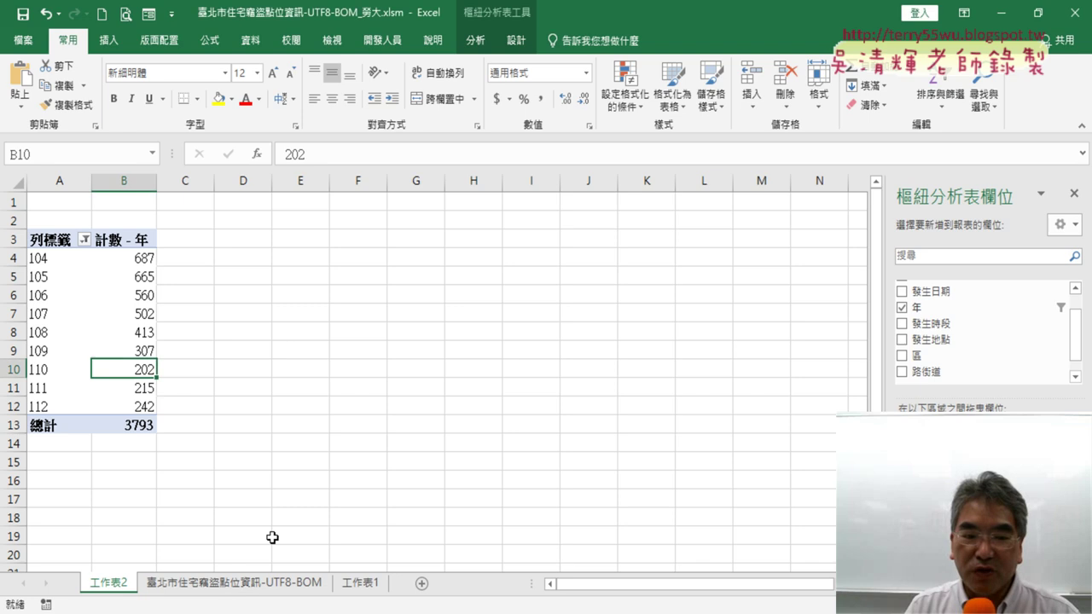
Start a new PivotTable from the raw burglary data, then cancel it
click(250, 587)
click(316, 331)
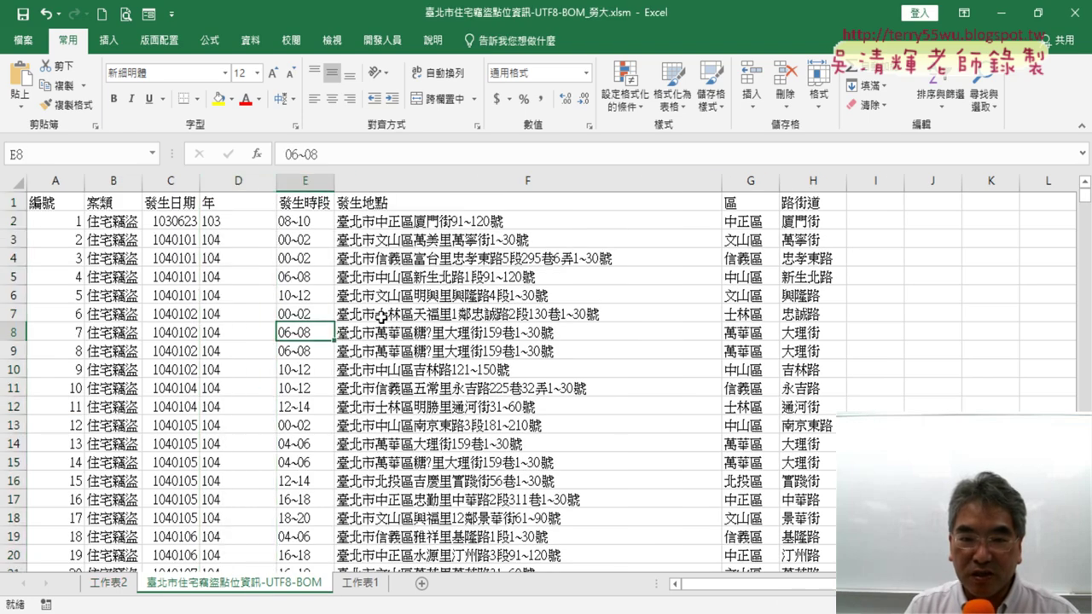
click(108, 40)
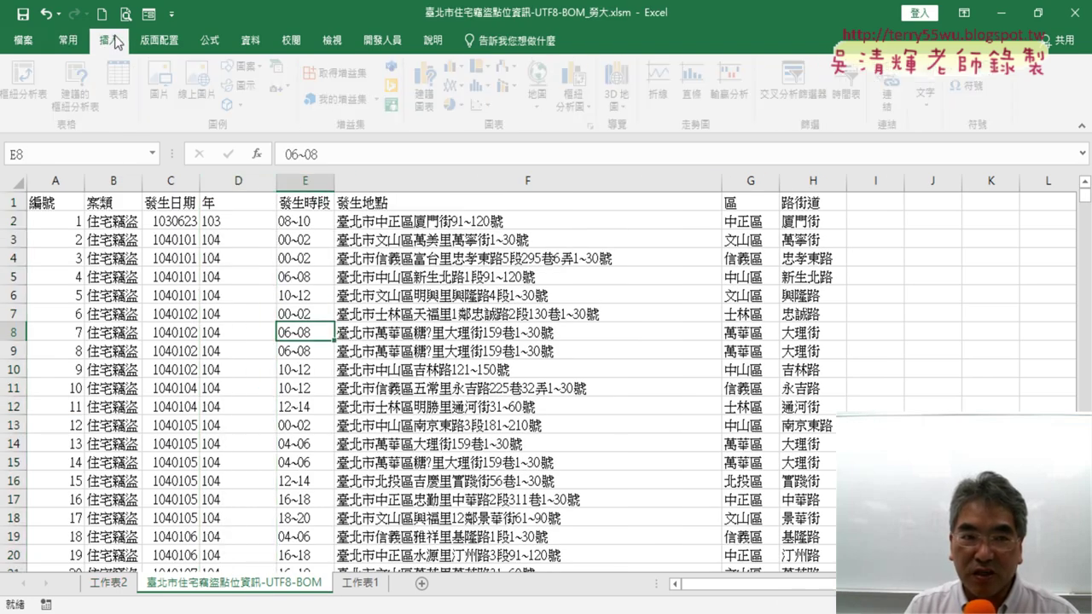
click(30, 84)
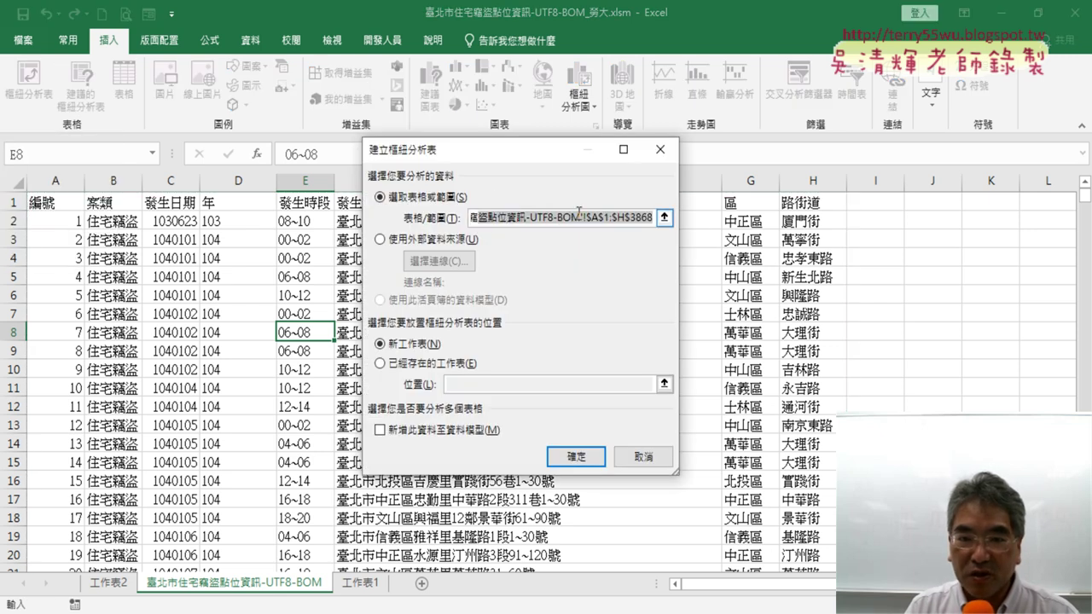
click(641, 459)
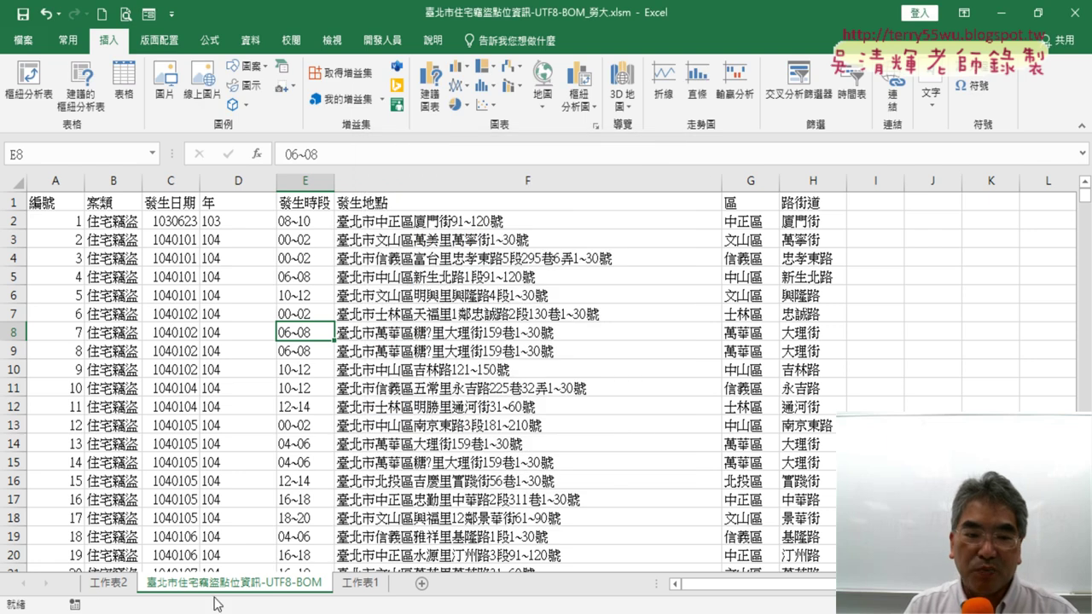
On the PivotTable sheet, circle the sheet tab, 年 field and row labels in red ink, then clear it
click(119, 583)
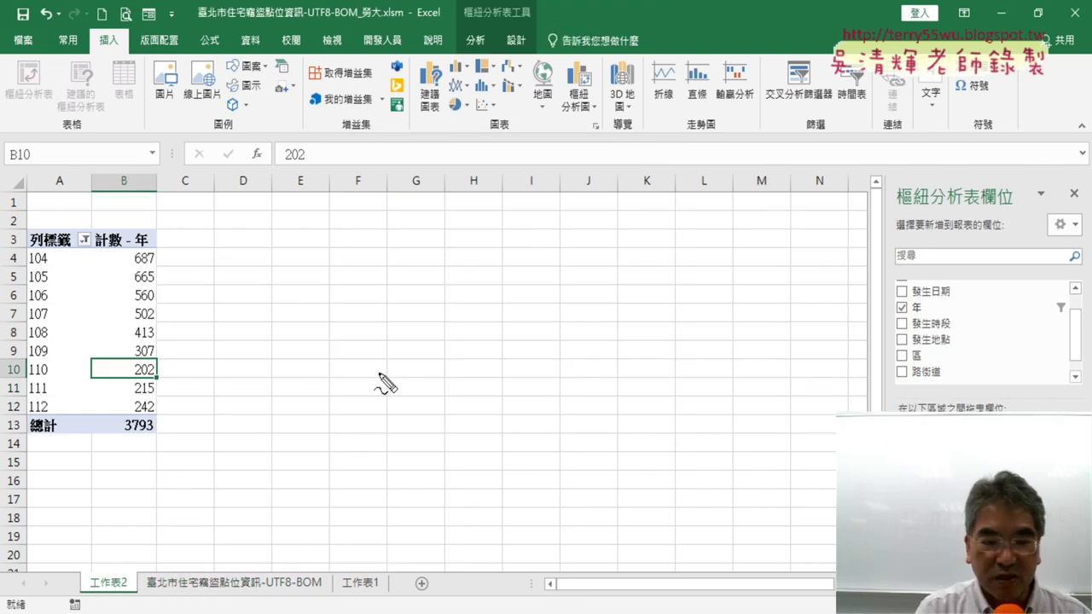
drag(132, 604, 135, 575)
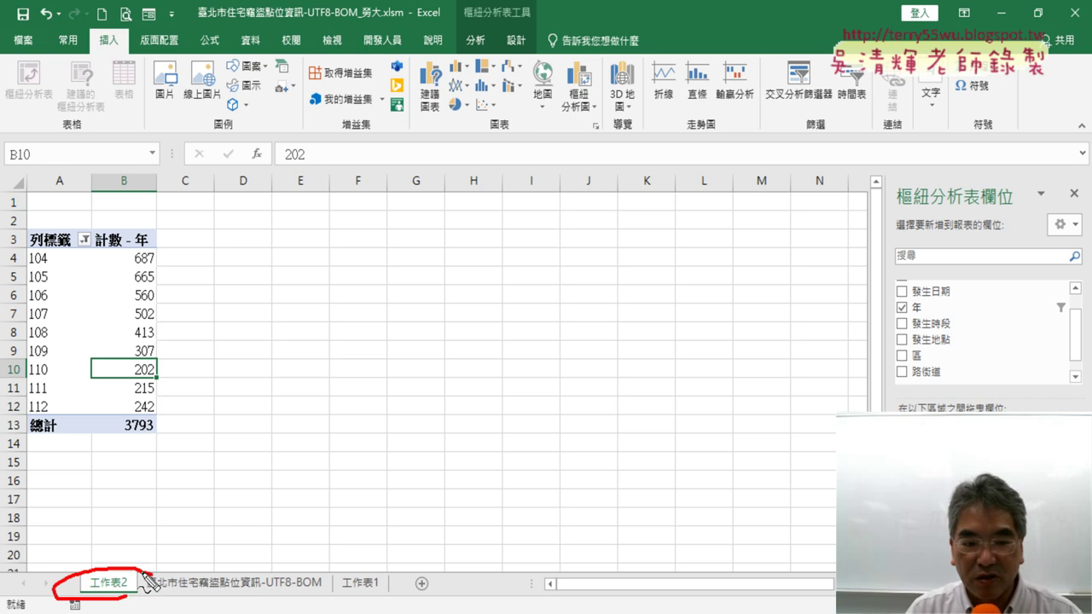
drag(923, 326, 892, 410)
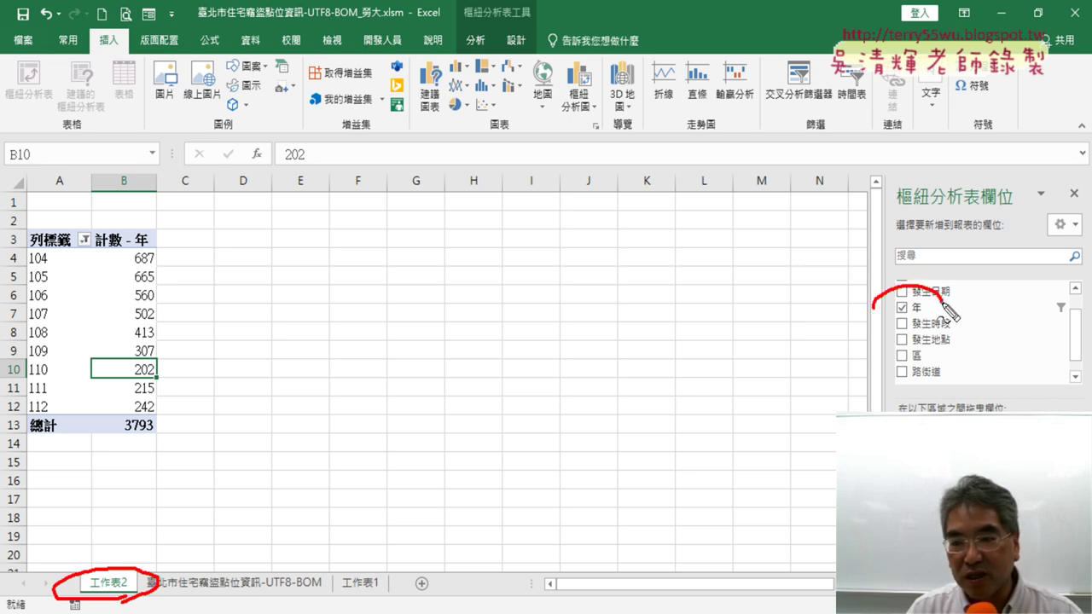
drag(934, 323, 1014, 413)
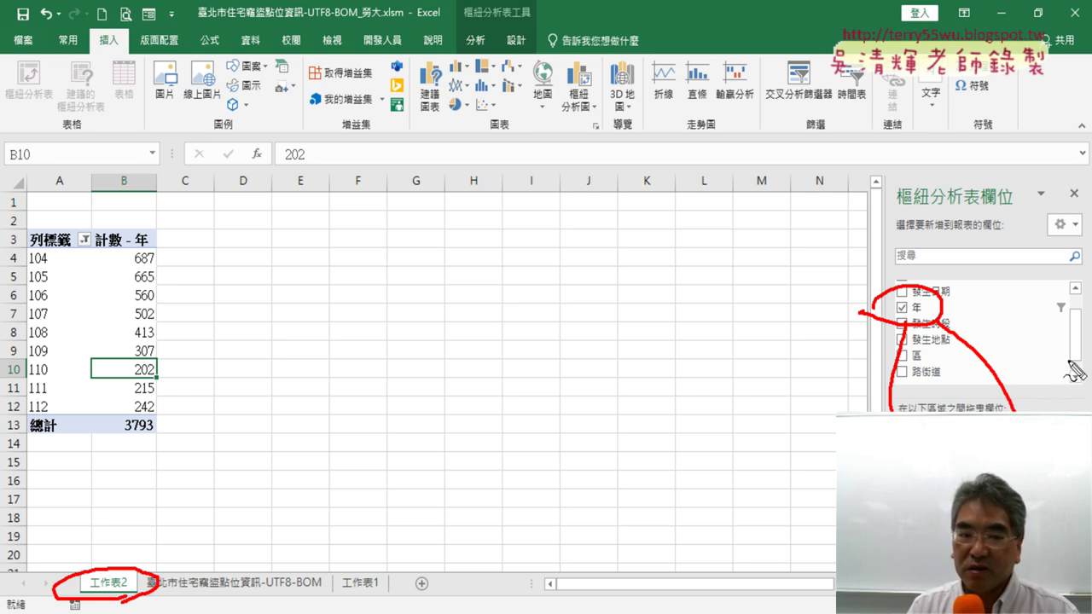
drag(94, 230, 103, 258)
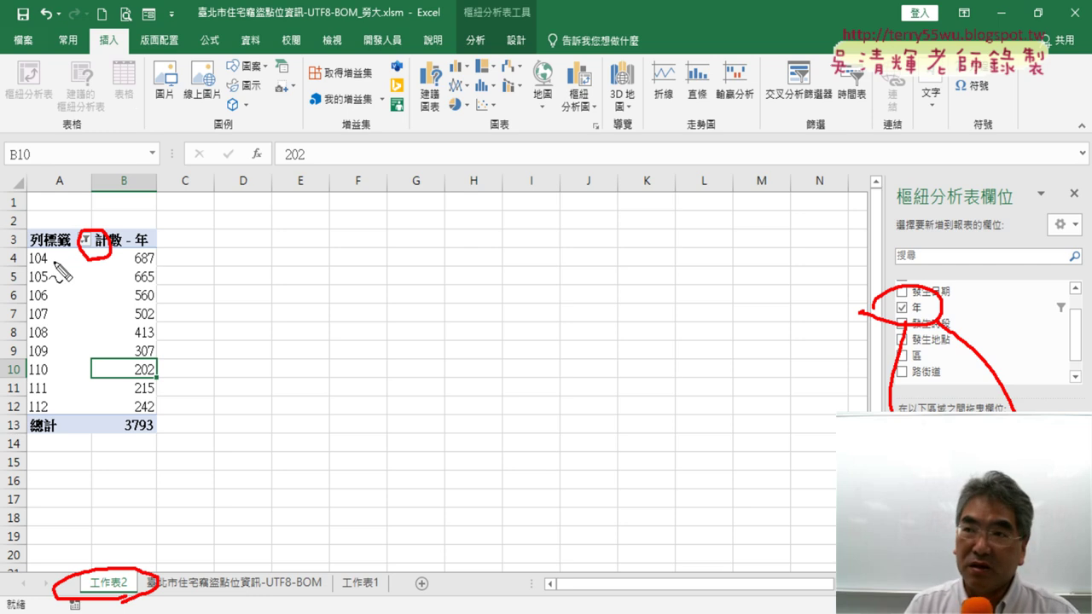
drag(54, 440, 66, 437)
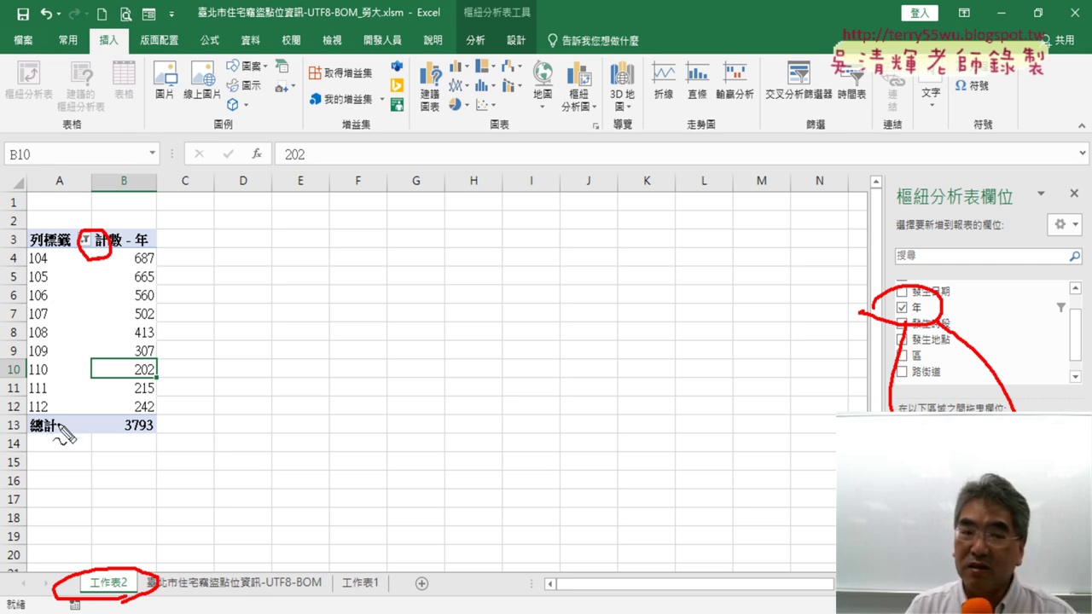
key(ctrl+z)
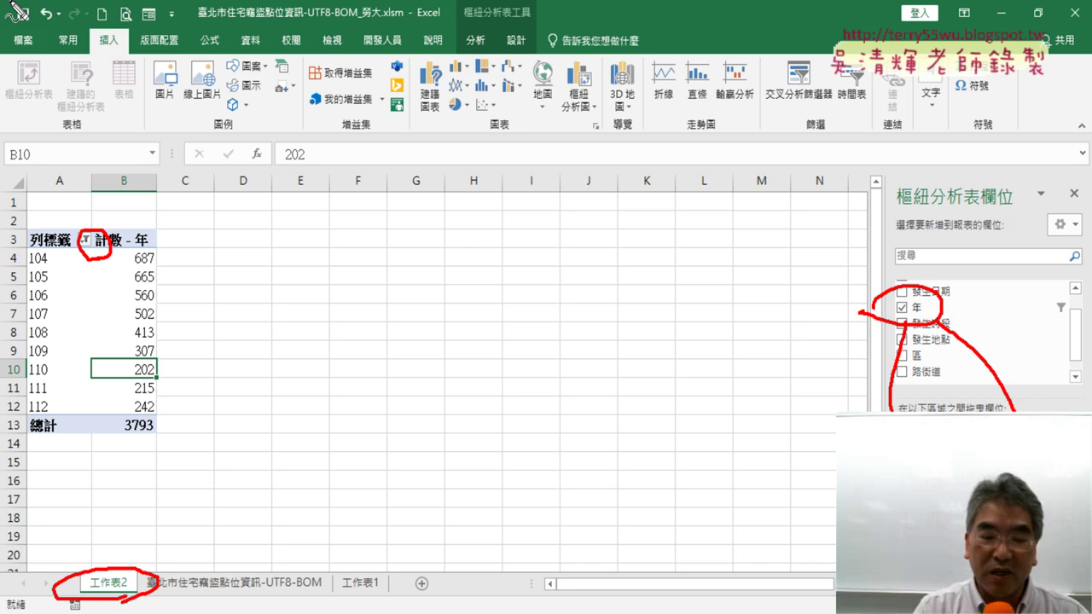
key(Escape)
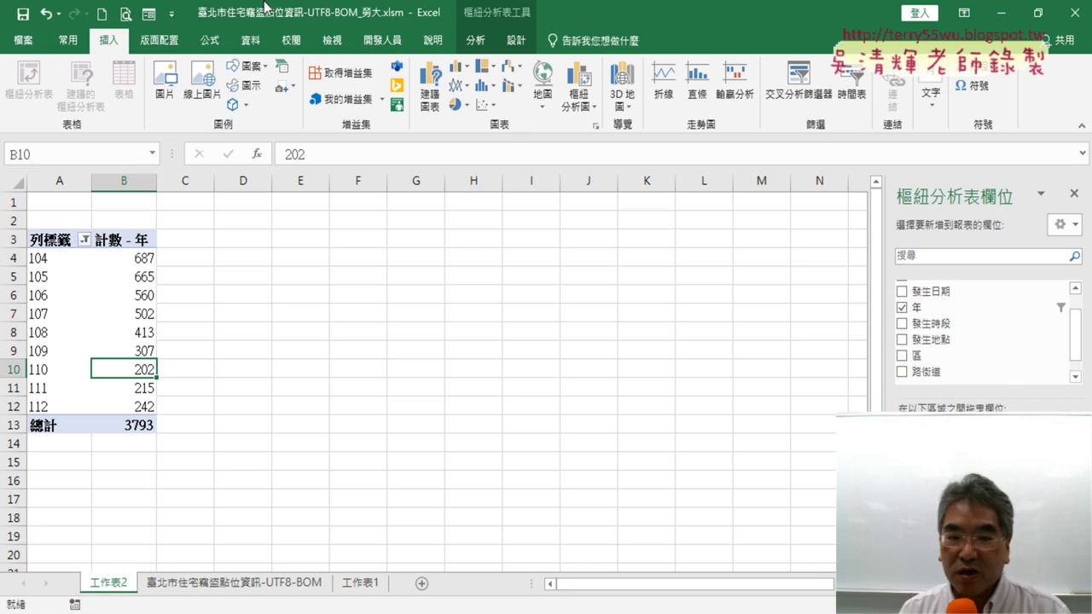
Rename the 工作表2 sheet tab to 歷年竊盜折線圖
click(123, 589)
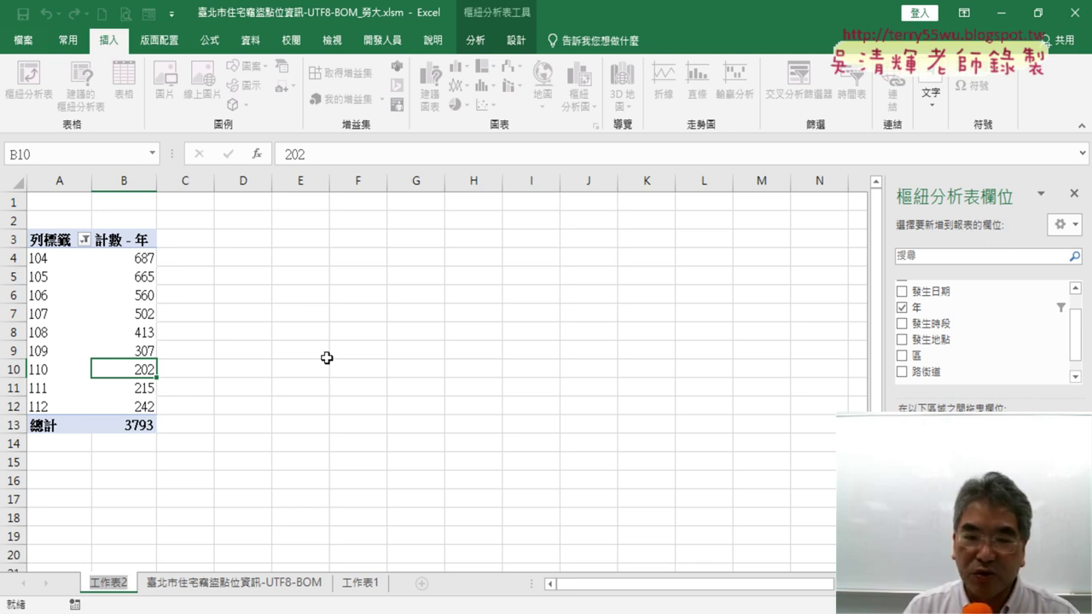
key(alt+h)
text(or)
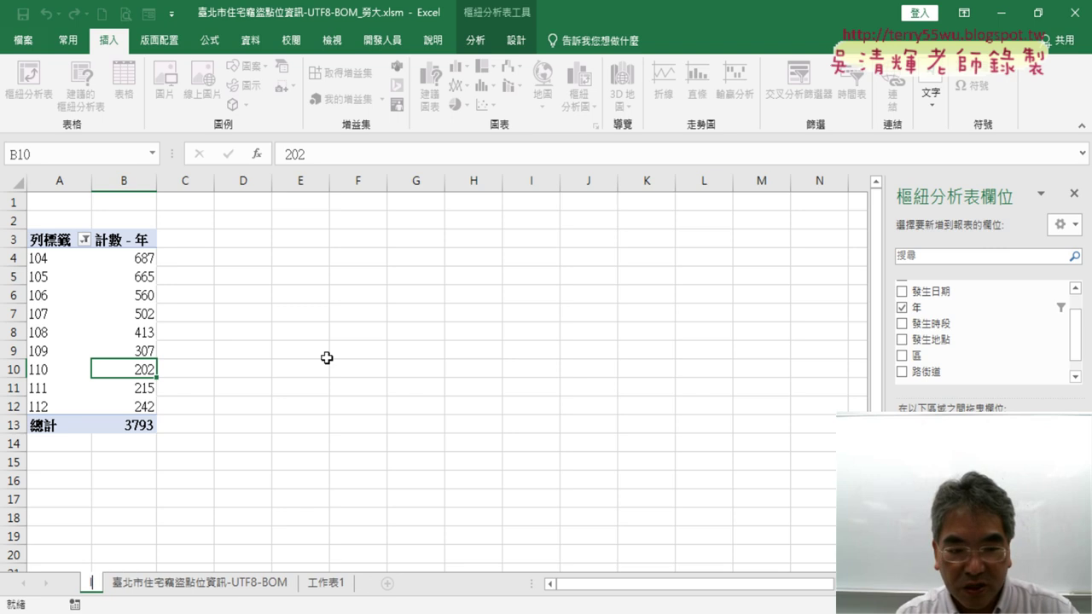
text(立)
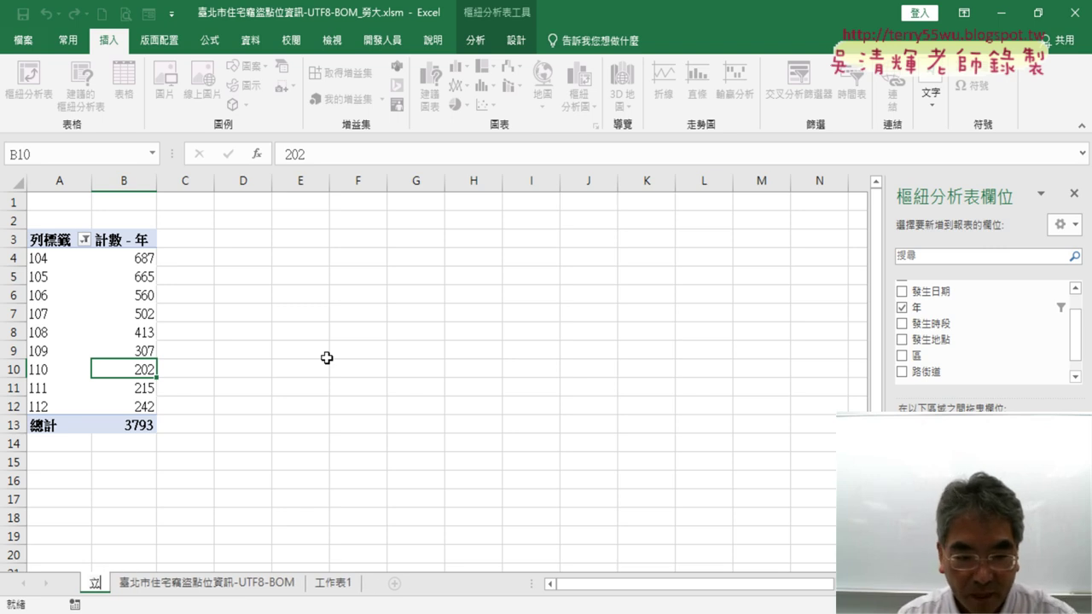
text(年竊)
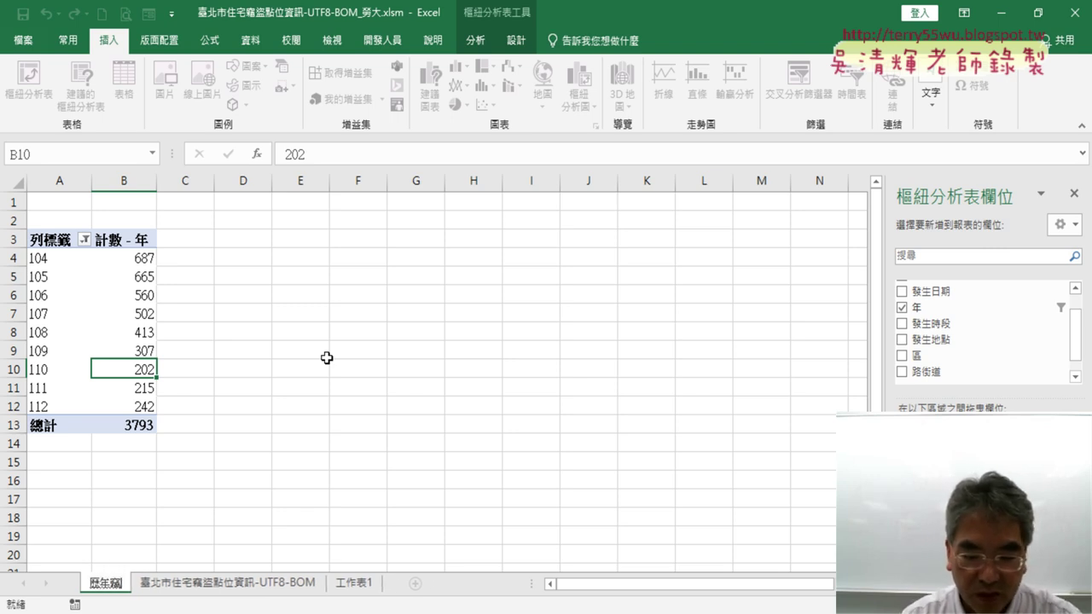
text(盜)
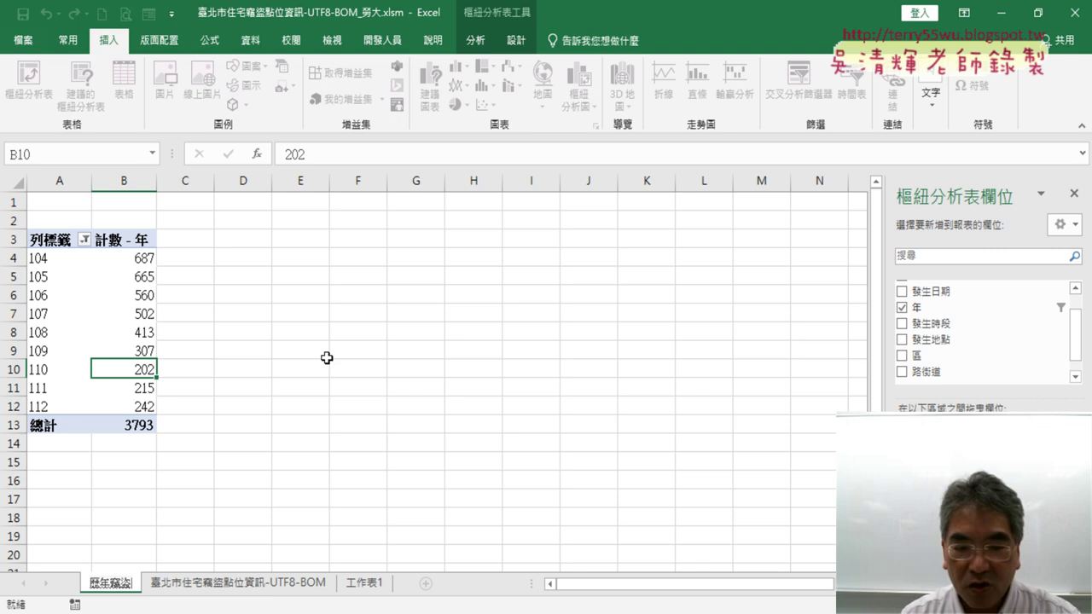
text(折工)
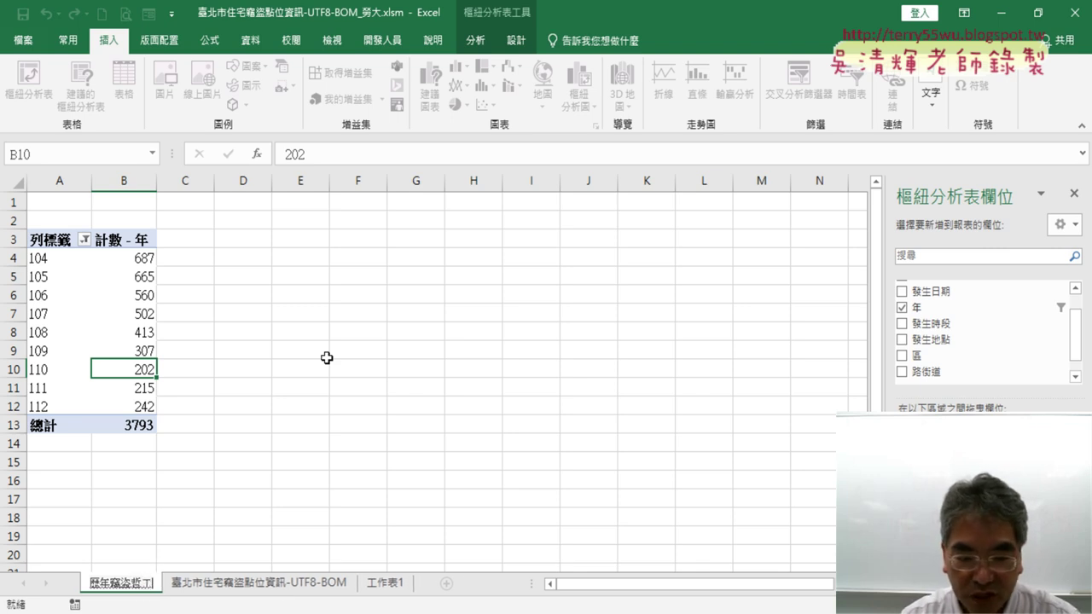
text(ー丑線圖)
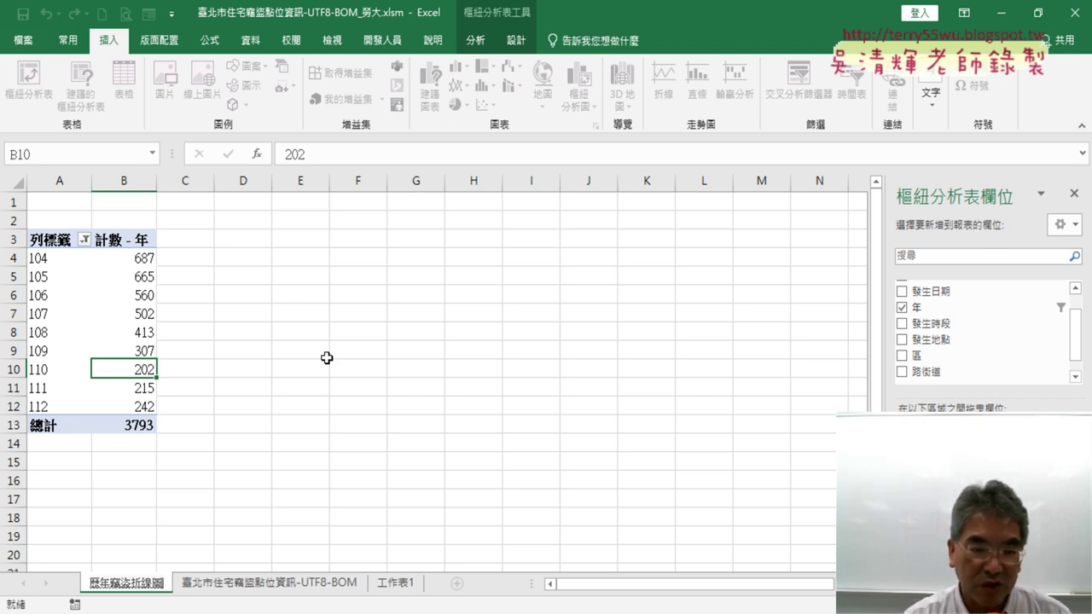
key(Return)
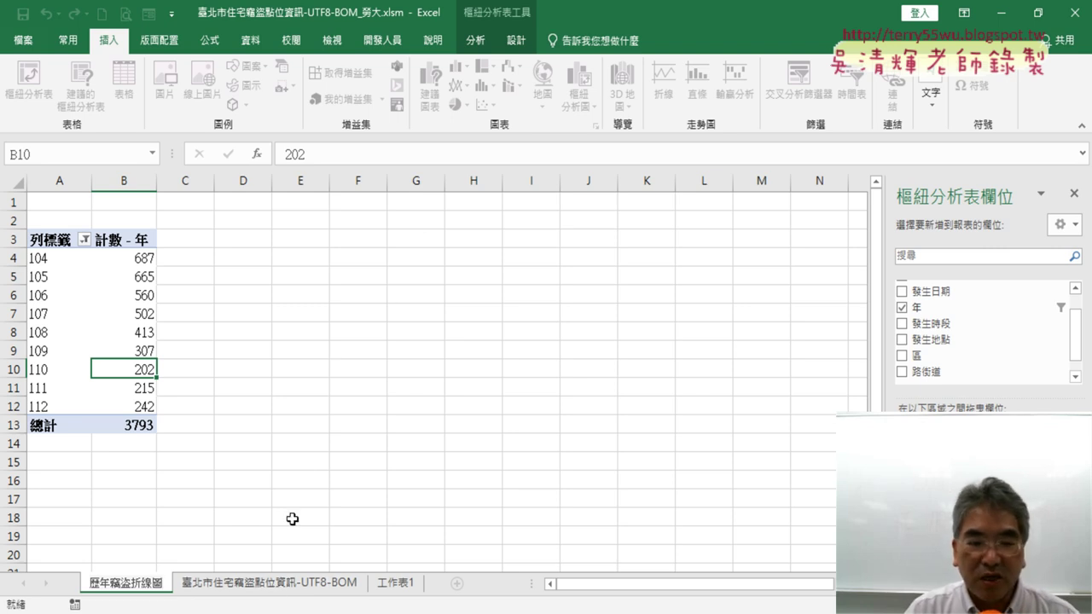
Select a count cell in the yearly PivotTable and show the 分析 tab with its PivotChart button
click(129, 322)
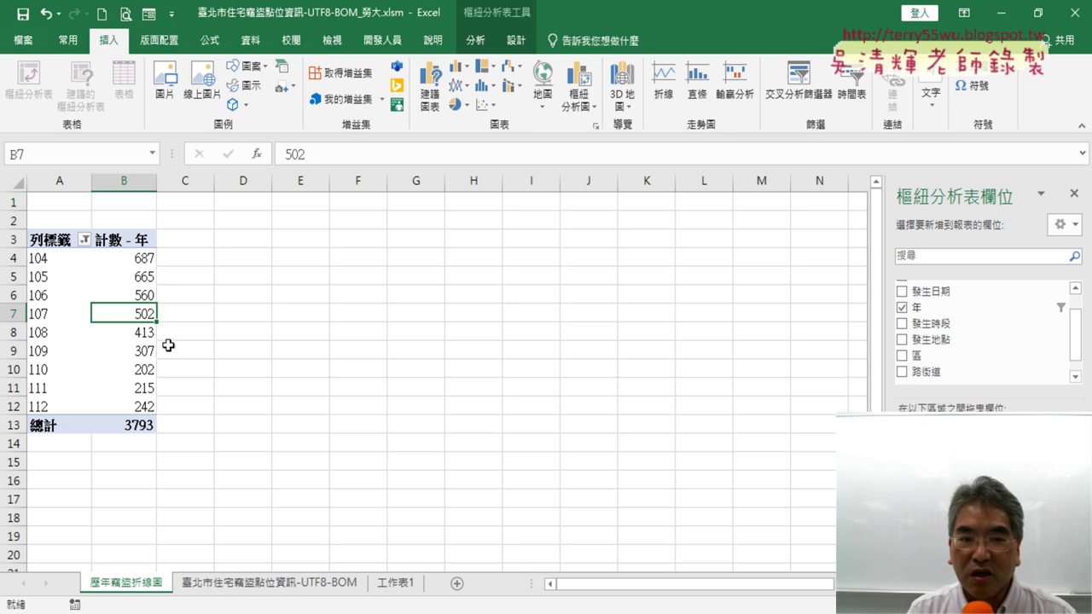
click(372, 346)
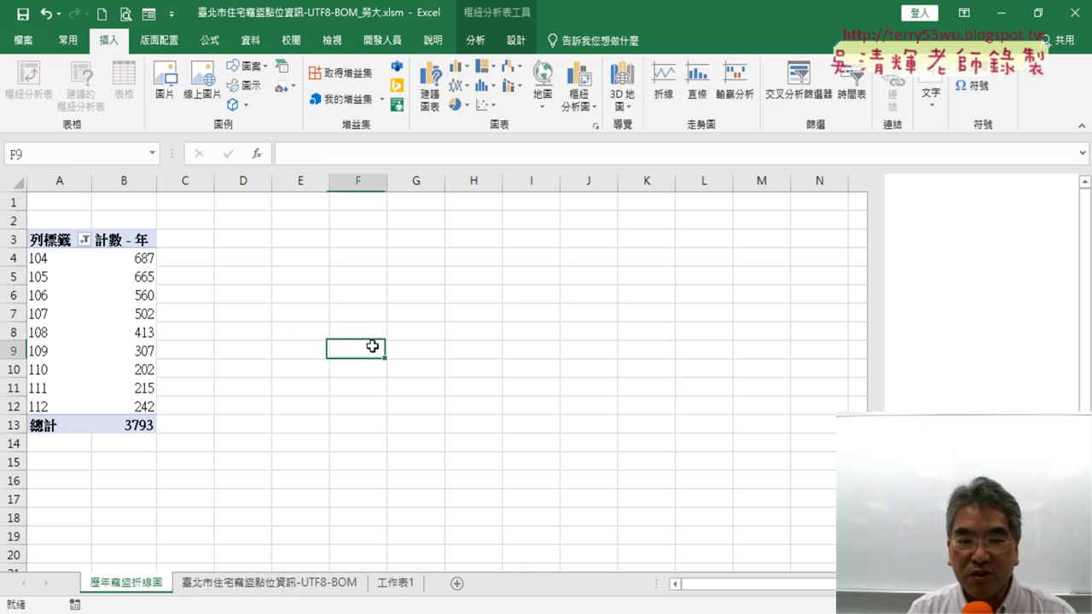
click(120, 327)
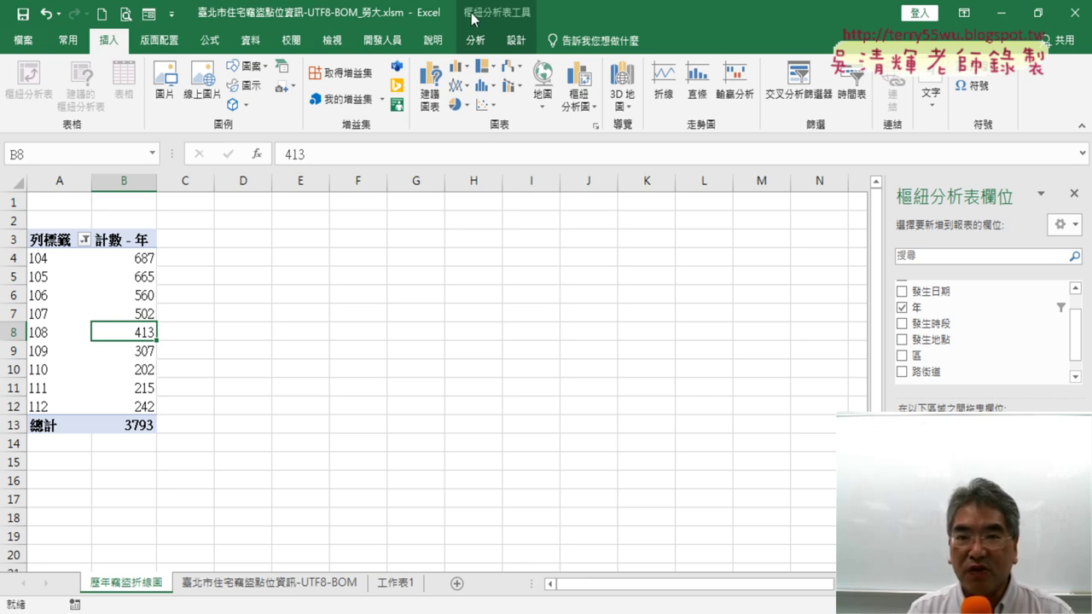
click(476, 40)
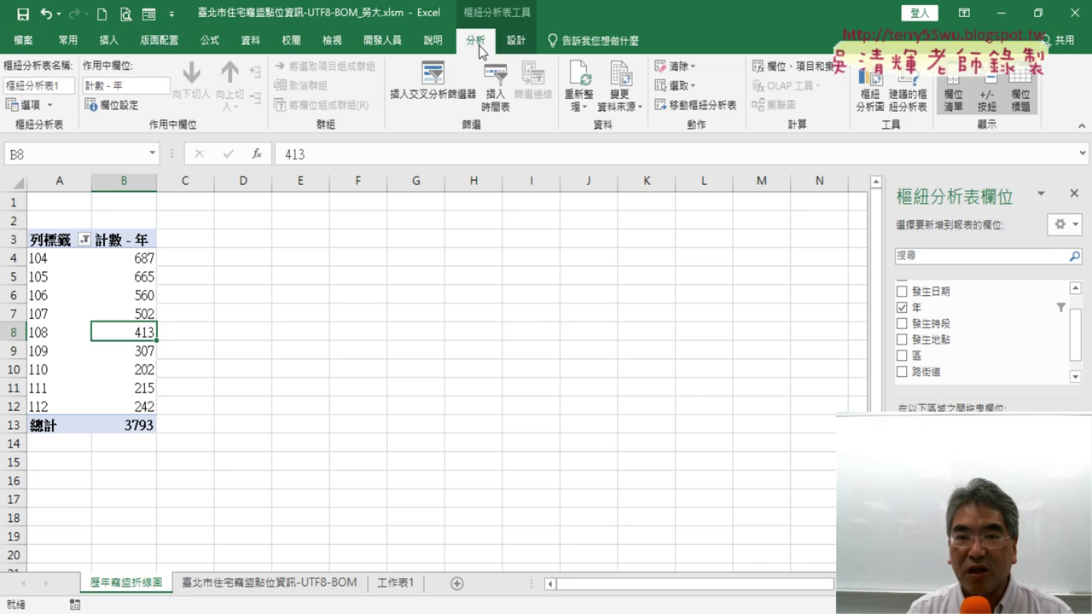
click(870, 104)
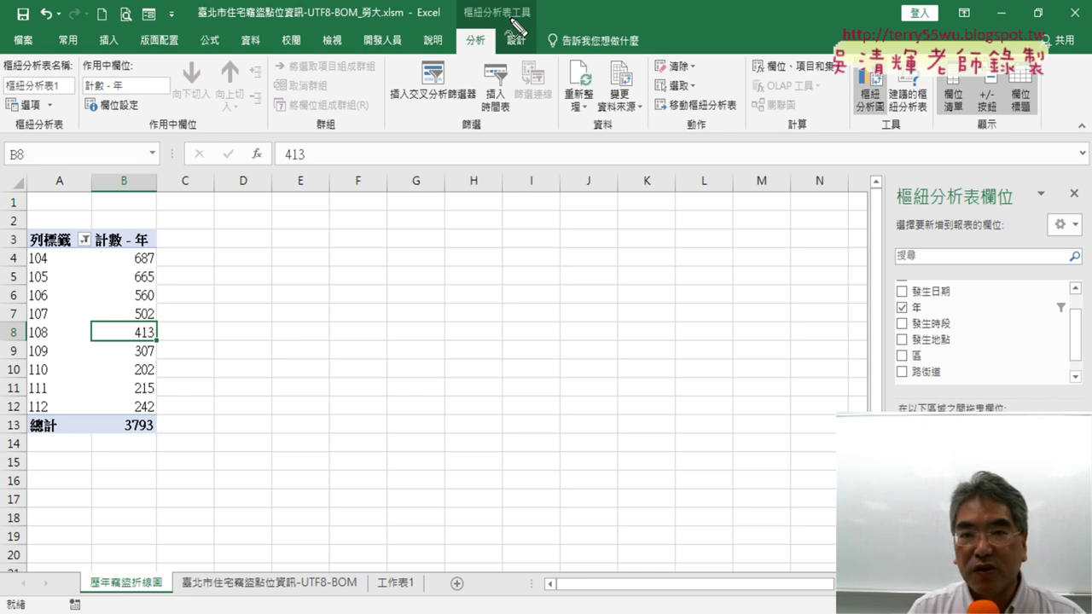
drag(459, 22, 529, 22)
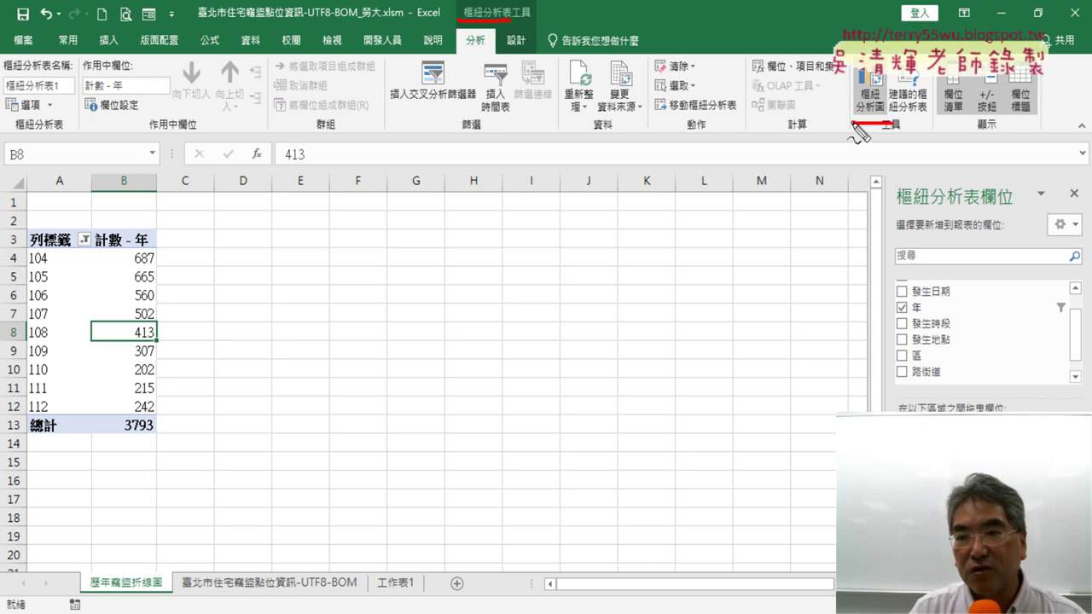
mouse_move(857, 128)
mouse_down()
mouse_move(881, 122)
mouse_move(879, 107)
mouse_up()
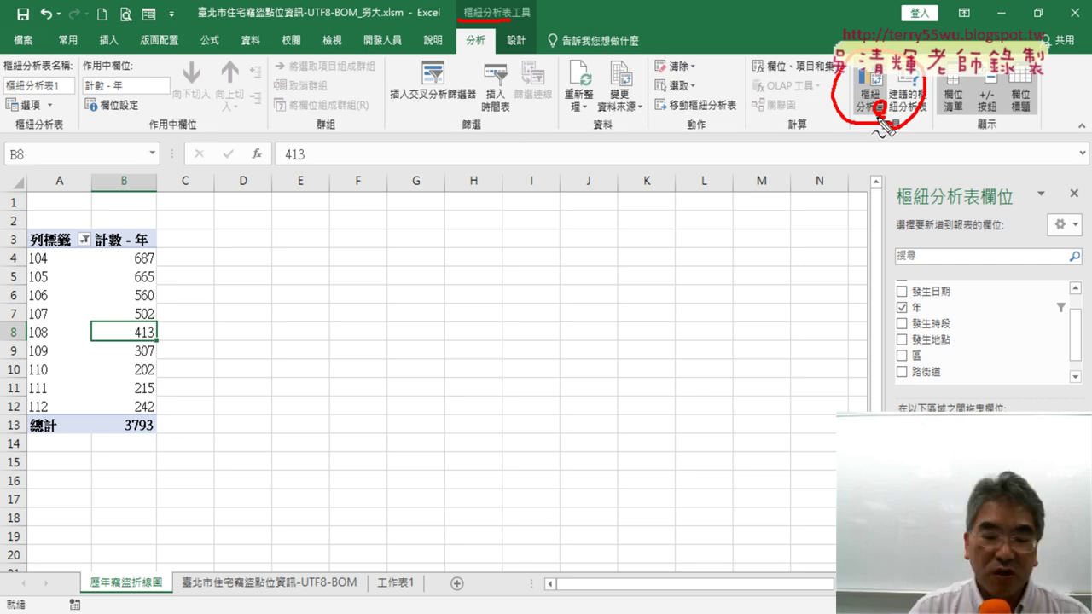
key(Escape)
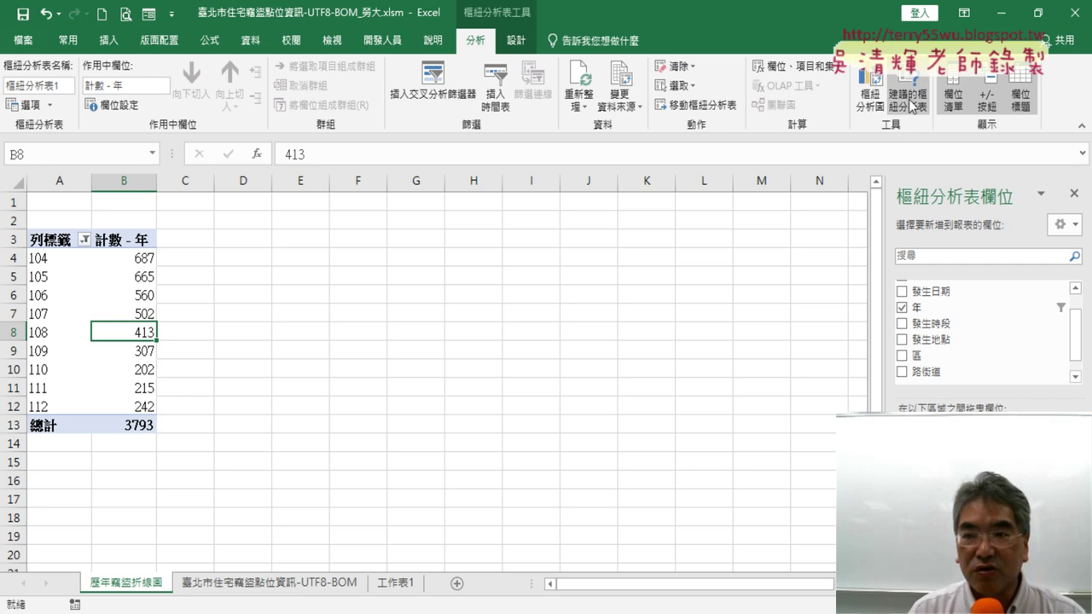
Insert a 折線圖 Line with Markers PivotChart from the yearly PivotTable
click(870, 95)
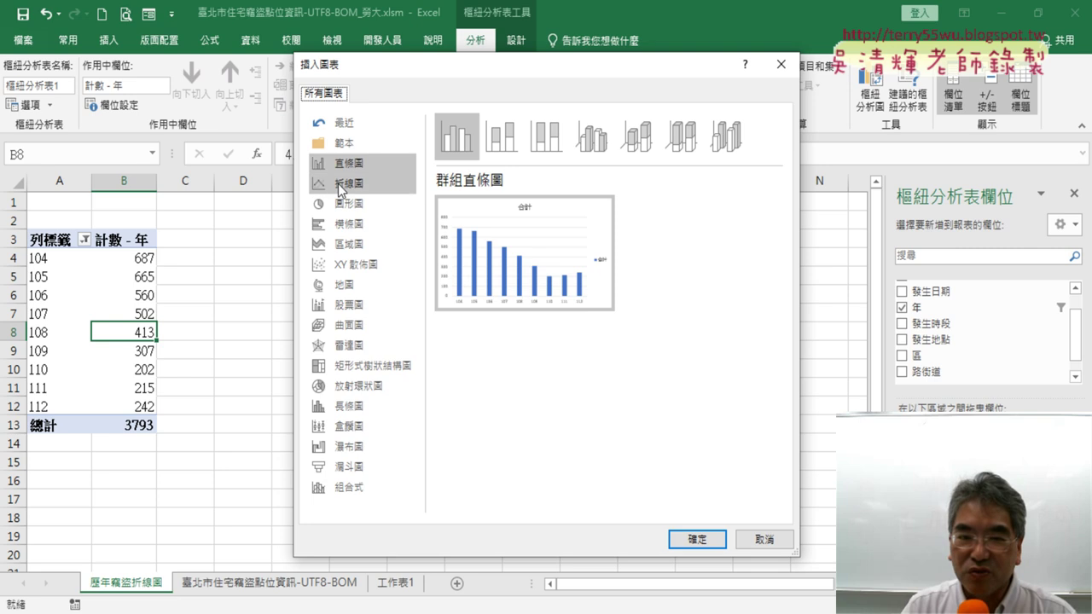
click(339, 188)
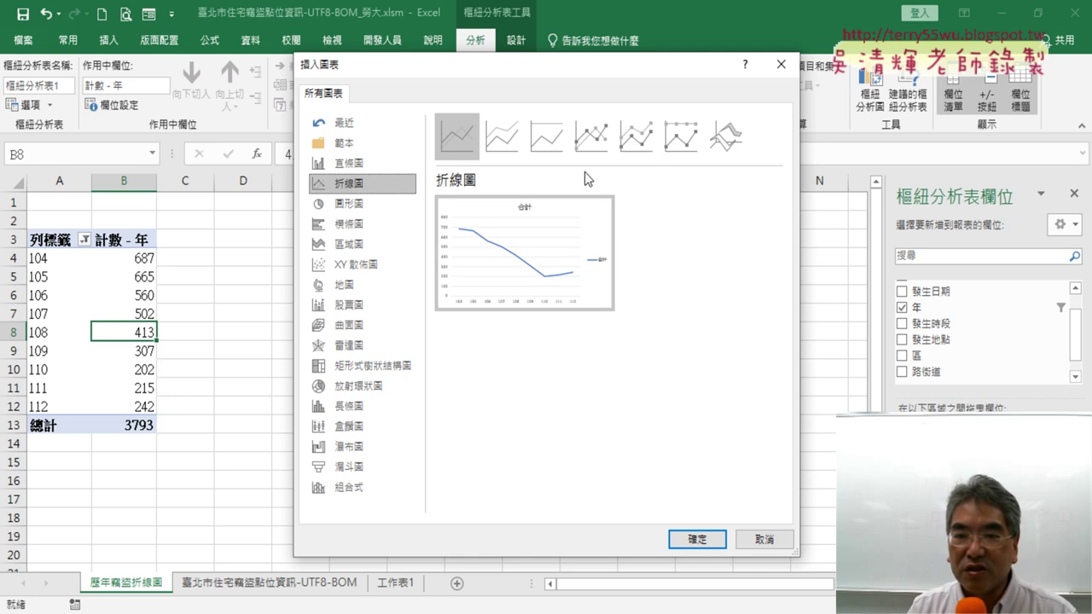
click(585, 142)
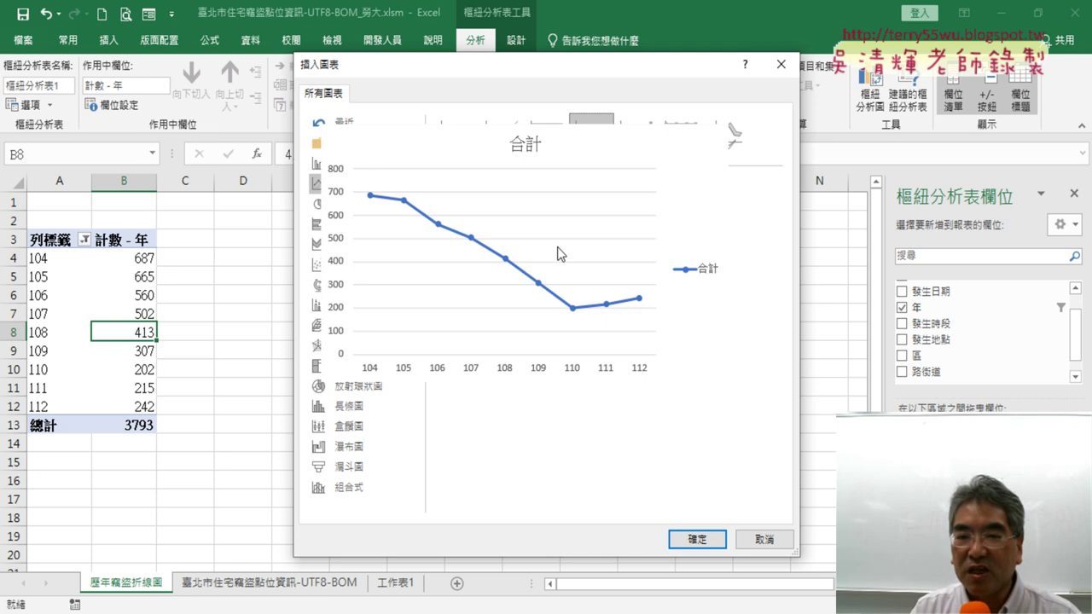
click(695, 540)
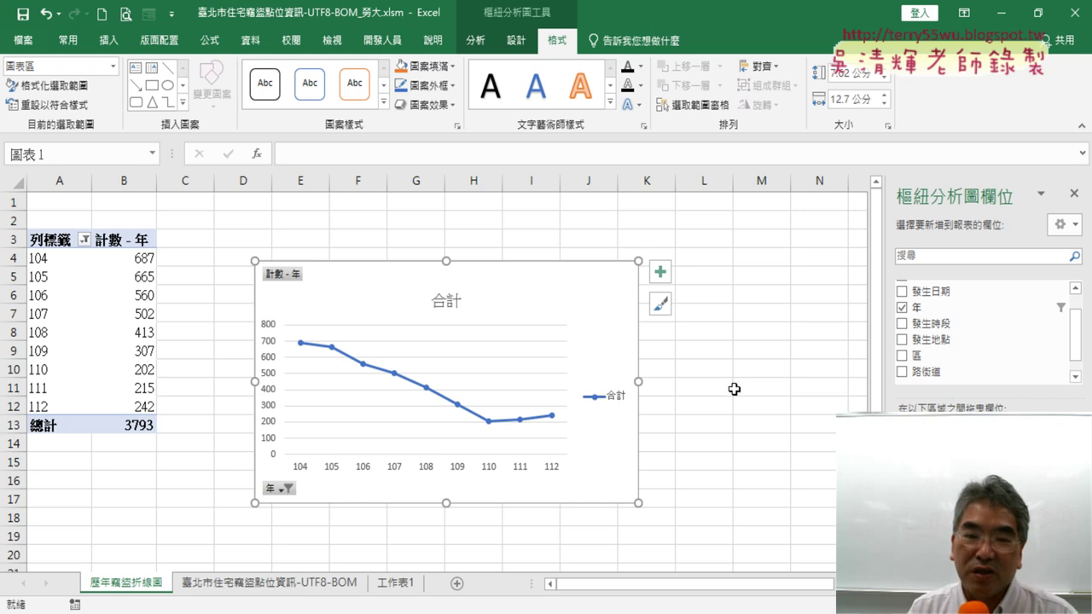
Move the chart up beside the PivotTable and stretch it to about column M, row 20
drag(378, 313, 329, 250)
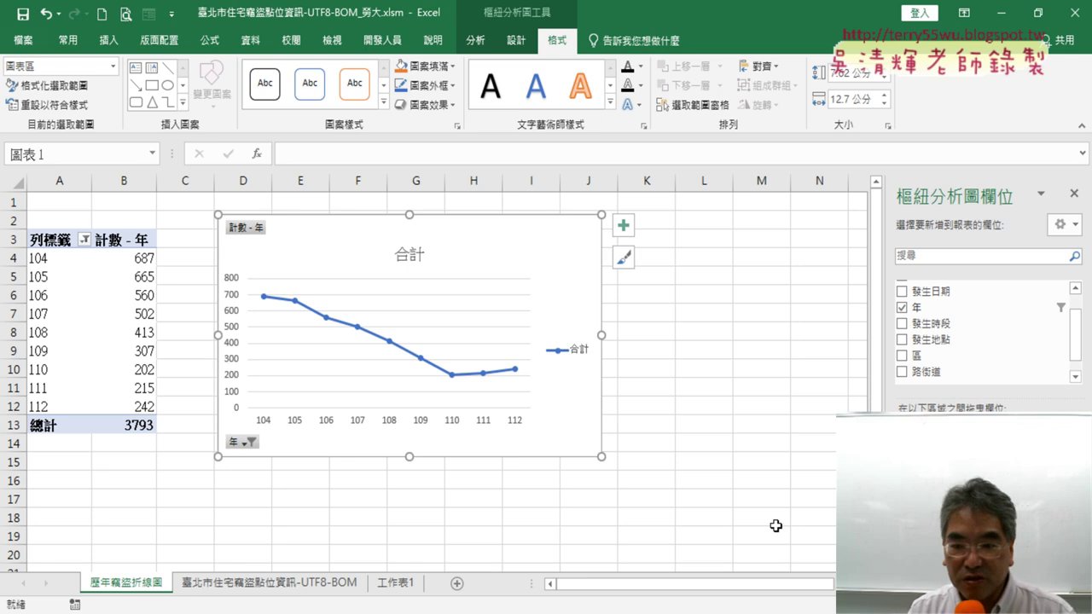
mouse_move(601, 456)
mouse_down()
mouse_move(785, 508)
mouse_move(786, 557)
mouse_up()
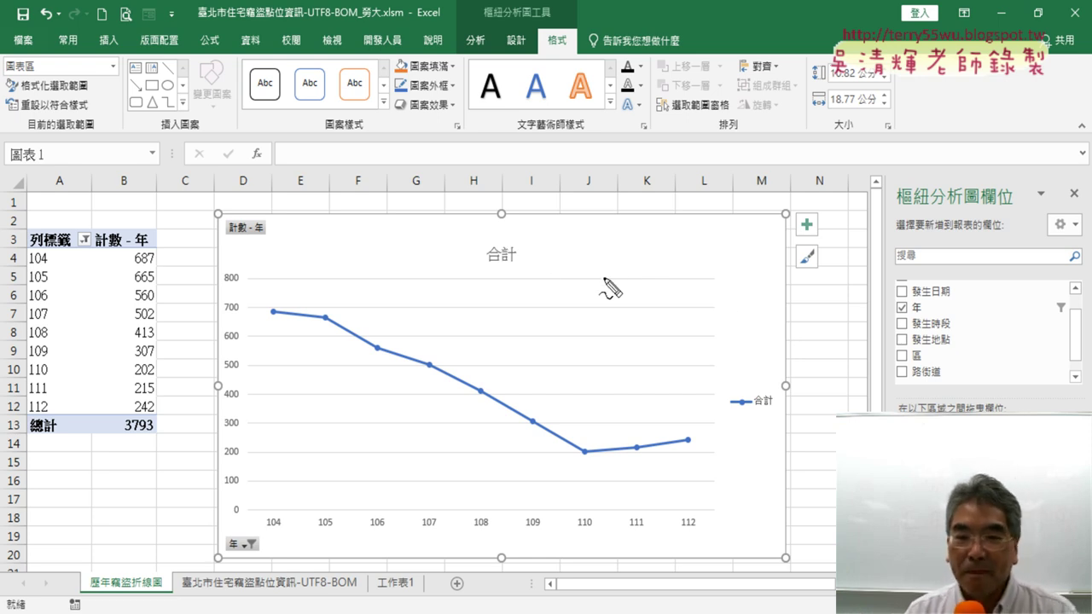
drag(515, 266, 508, 269)
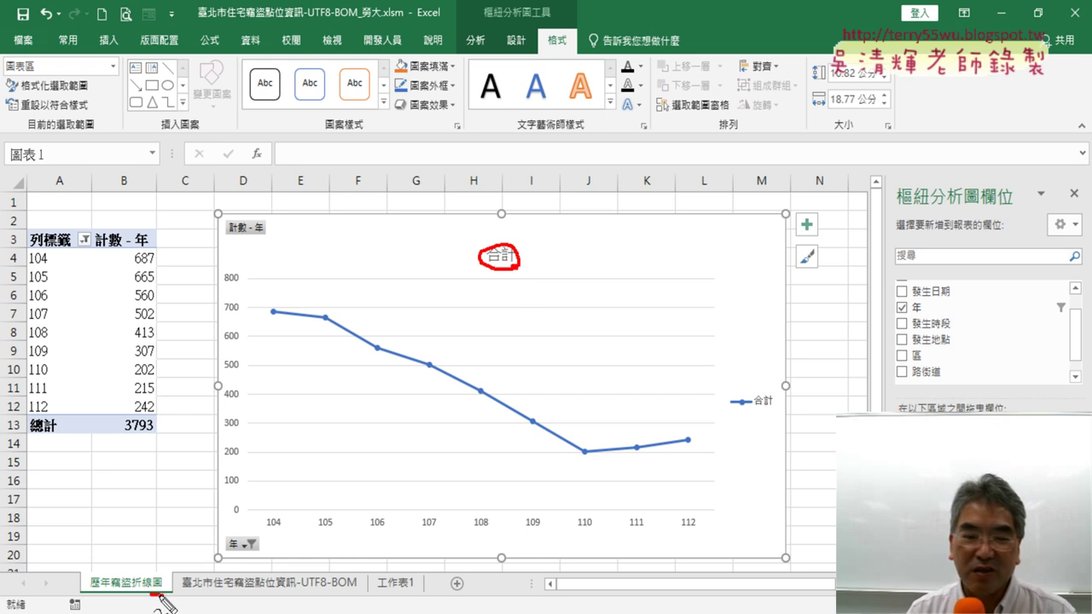
mouse_move(168, 595)
mouse_down()
mouse_move(78, 589)
mouse_move(160, 423)
mouse_move(485, 266)
mouse_move(456, 280)
mouse_up()
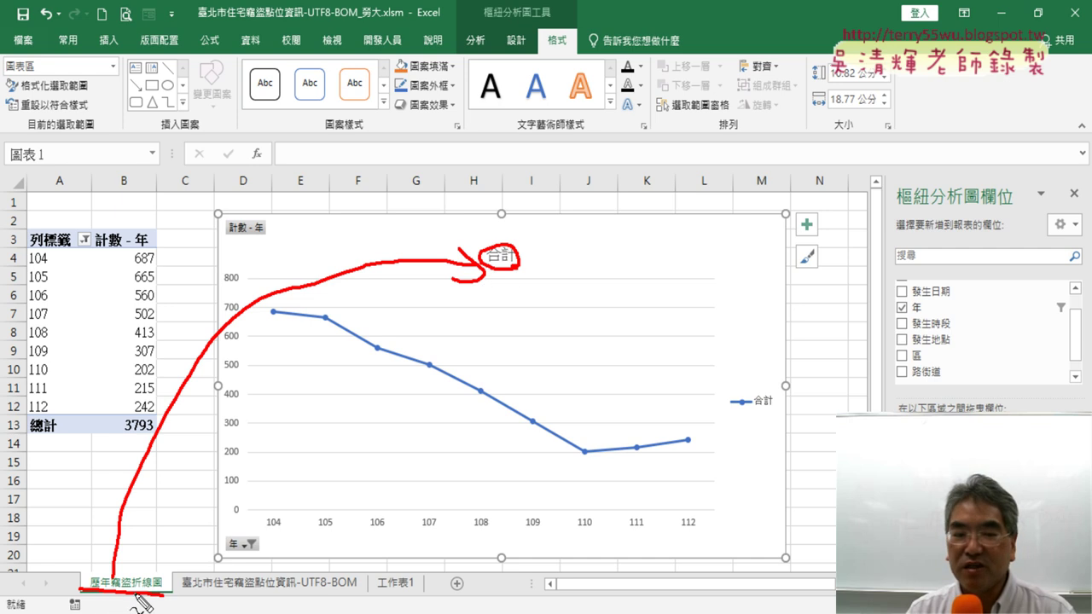
drag(772, 426, 766, 418)
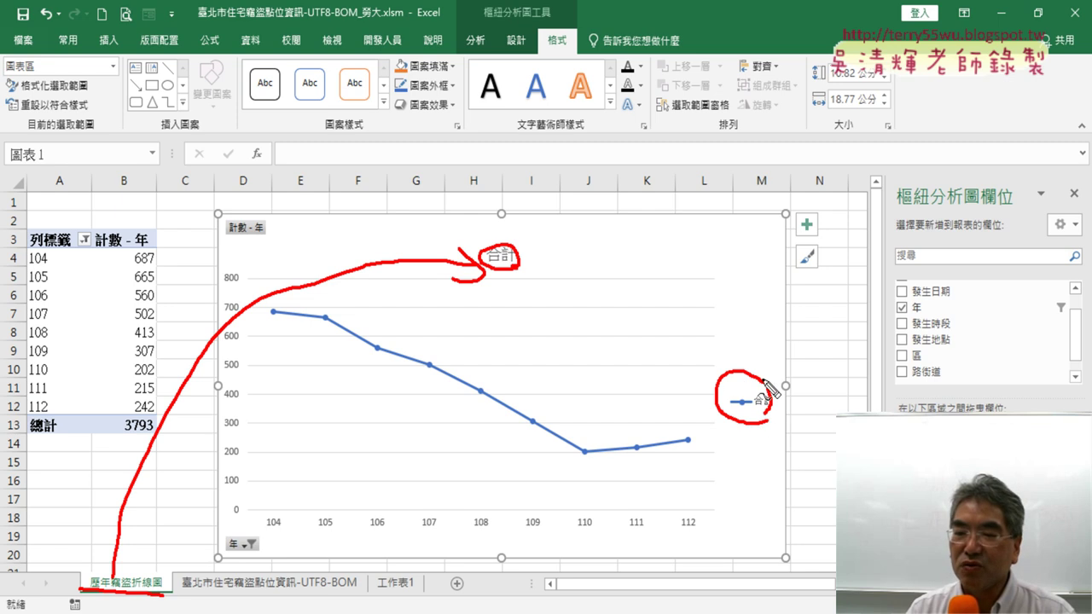
mouse_move(753, 343)
mouse_down()
mouse_move(773, 373)
mouse_move(751, 368)
mouse_up()
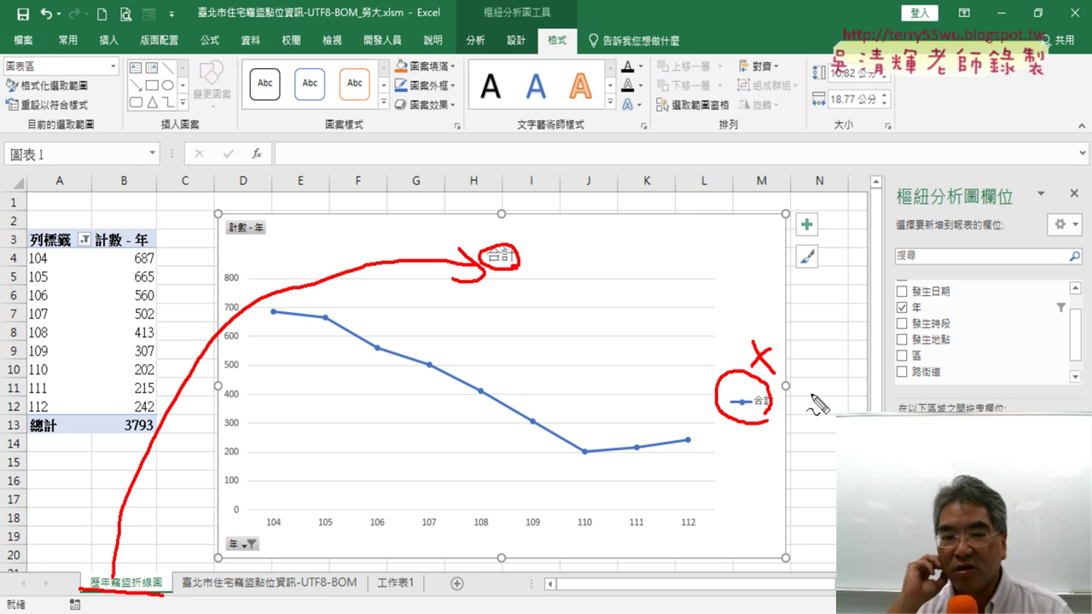
key(Escape)
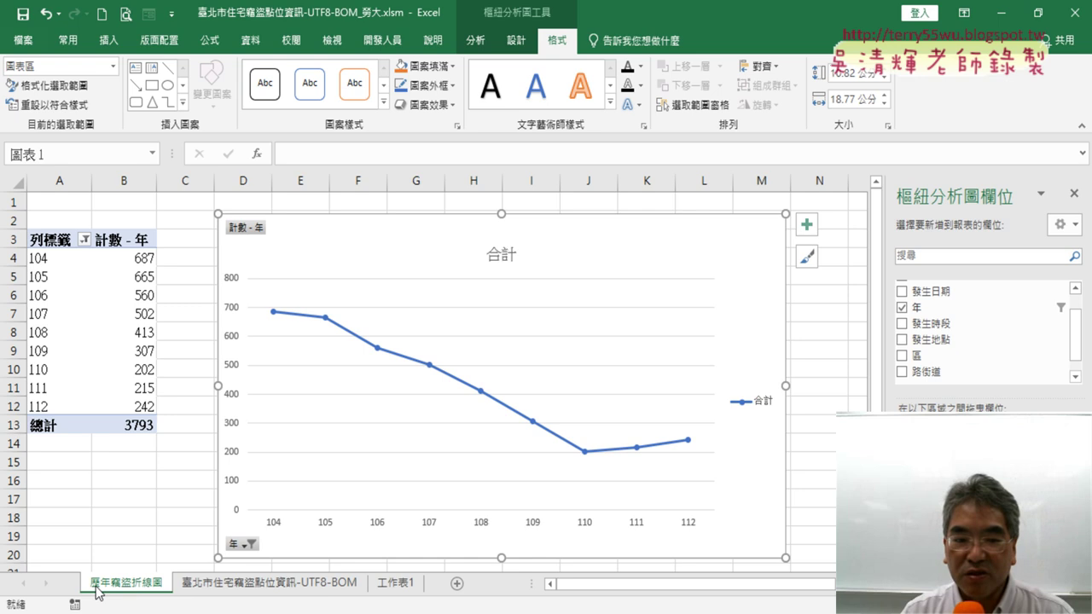
Replace the chart title 合計 with the copied sheet name 歷年竊盜折線圖
double_click(126, 586)
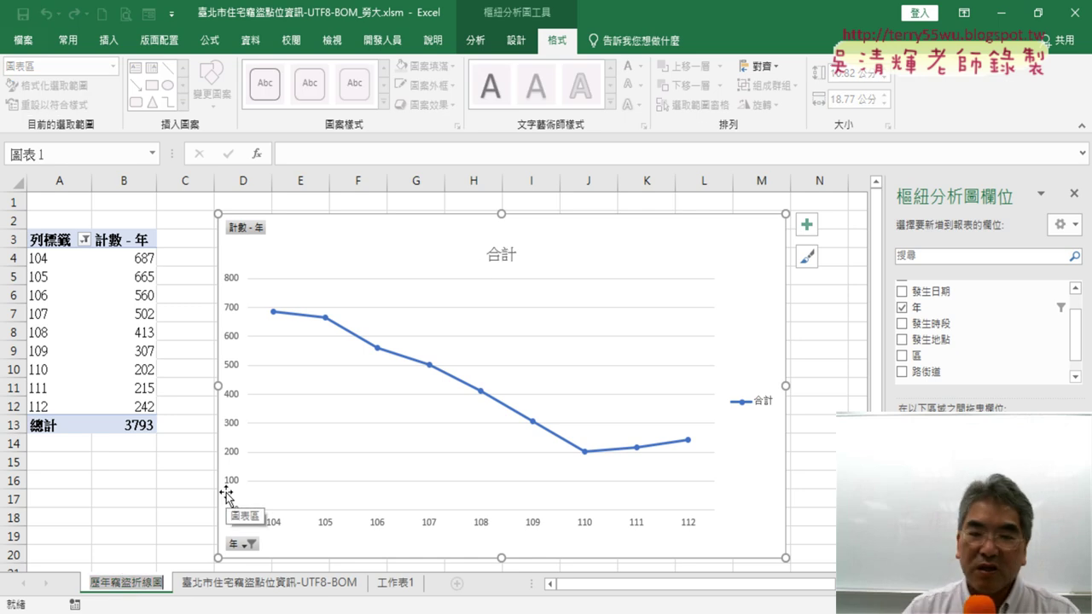
click(499, 256)
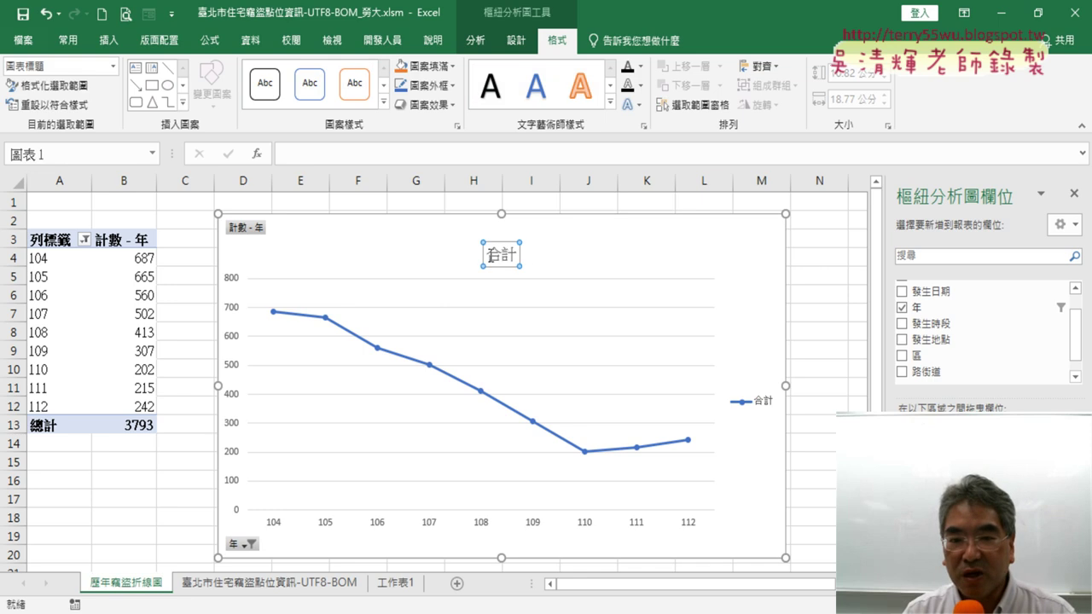
double_click(498, 256)
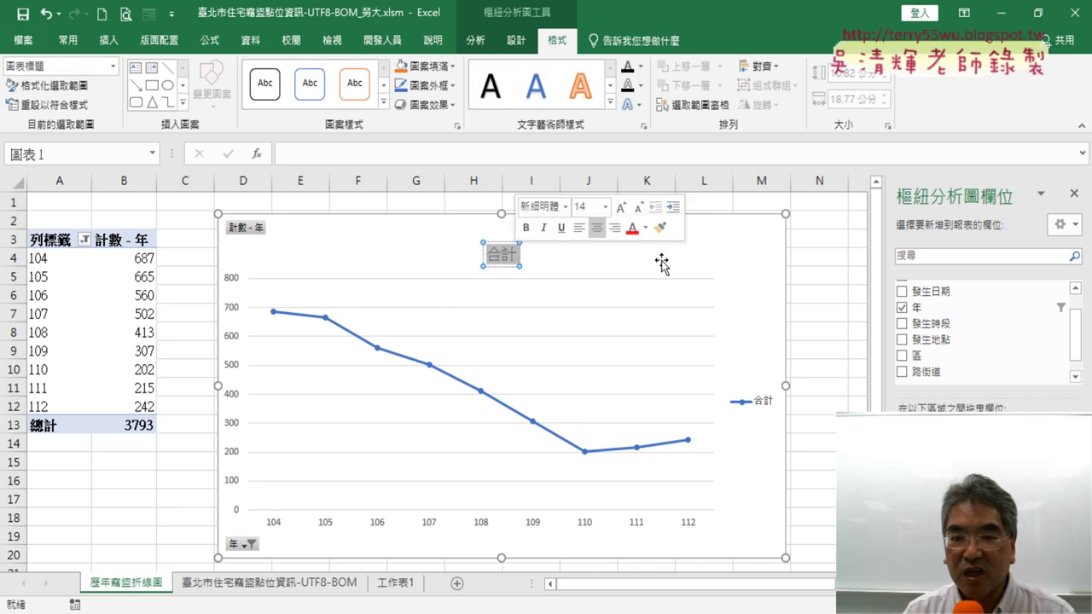
key(ctrl+v)
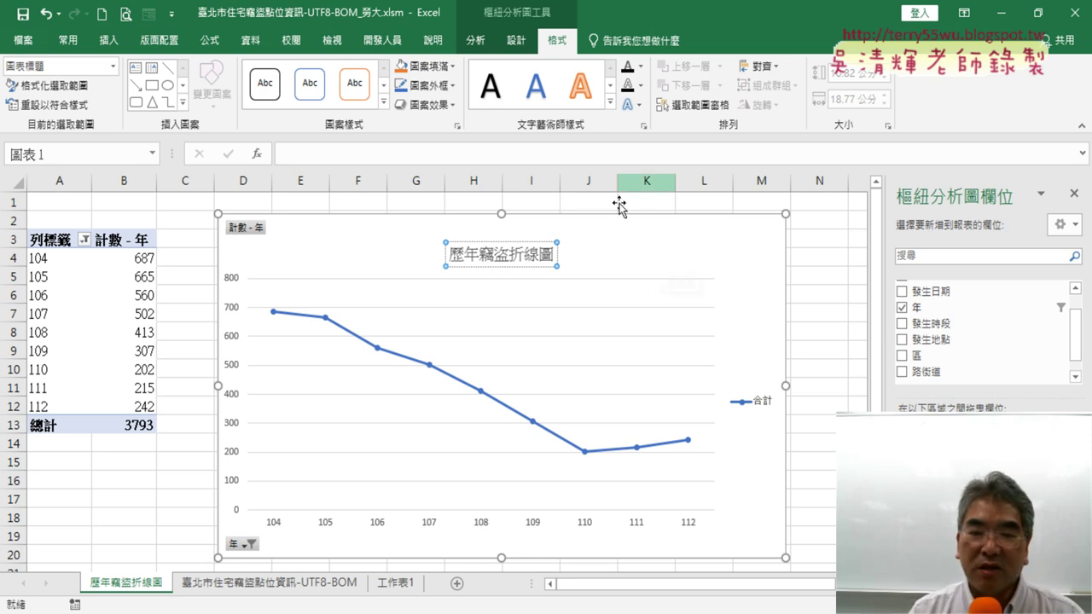
click(72, 49)
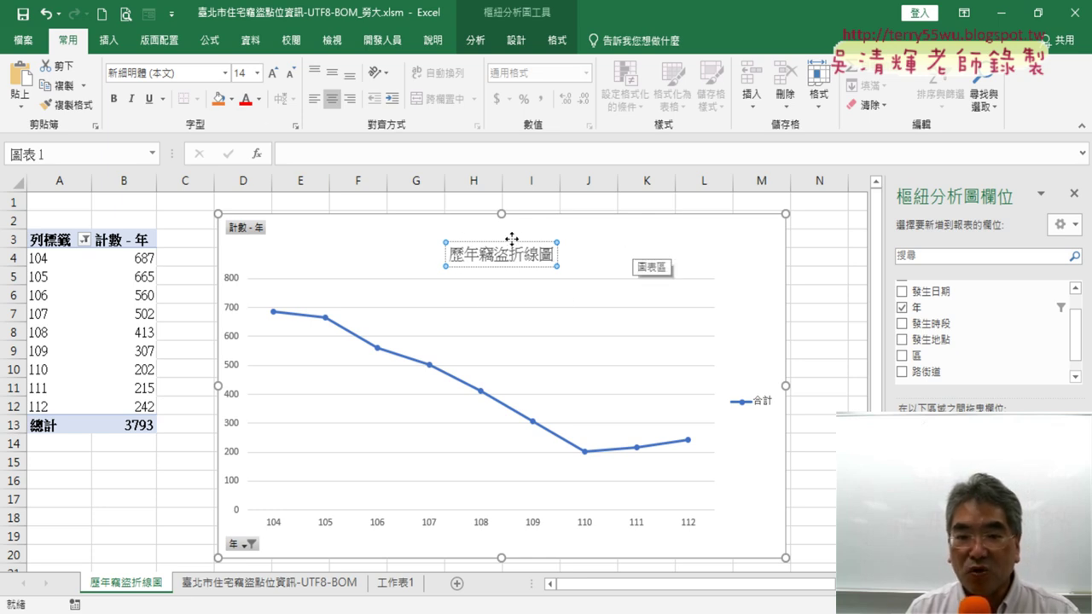
Try colouring the title and the character 竊 red, undoing each attempt
key(Escape)
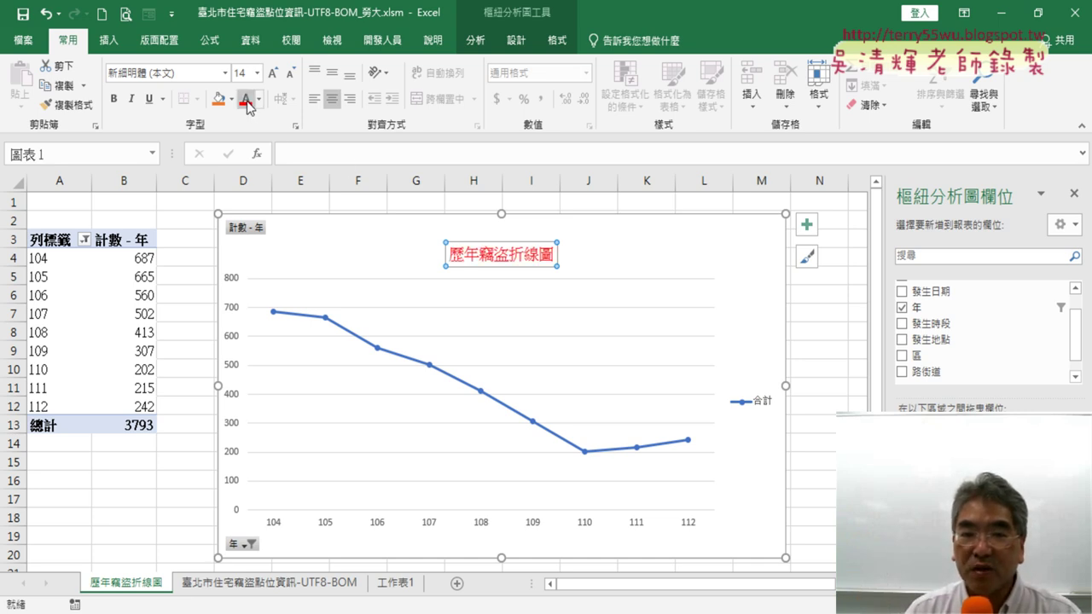
click(453, 255)
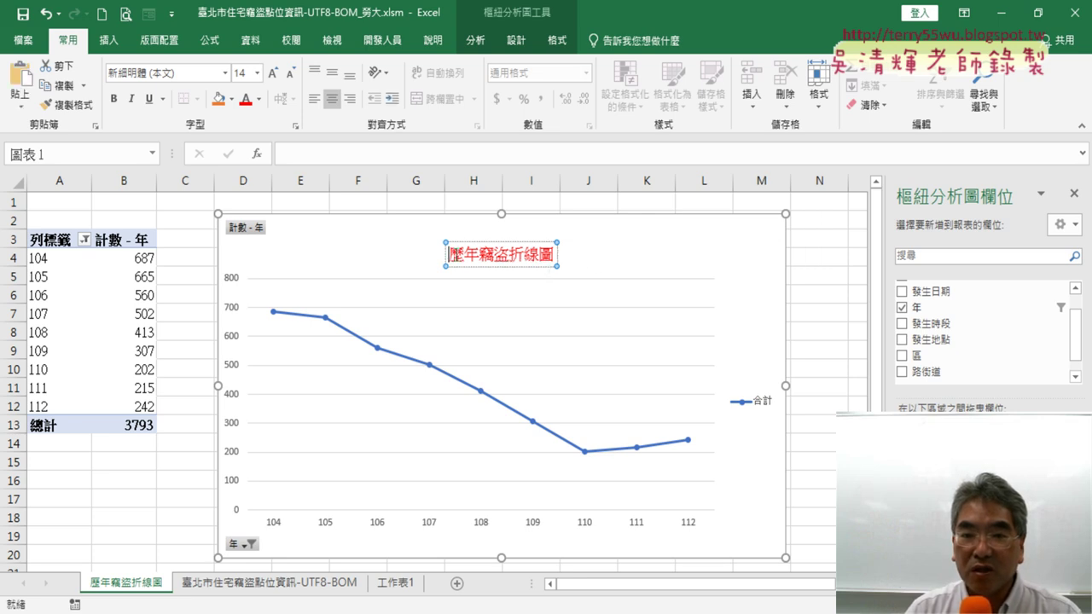
key(ctrl+z)
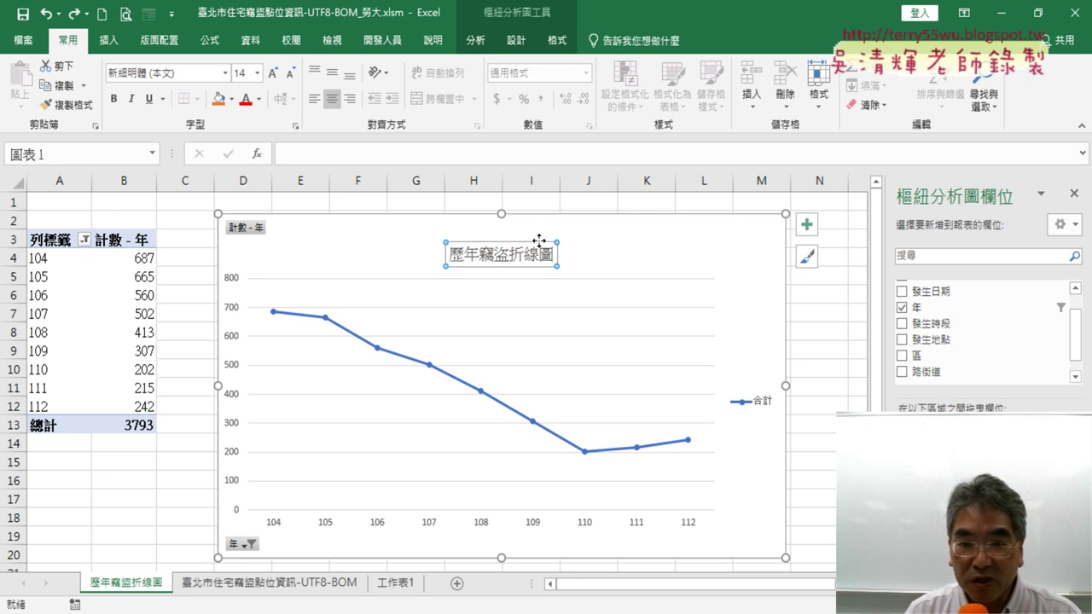
click(628, 253)
click(529, 255)
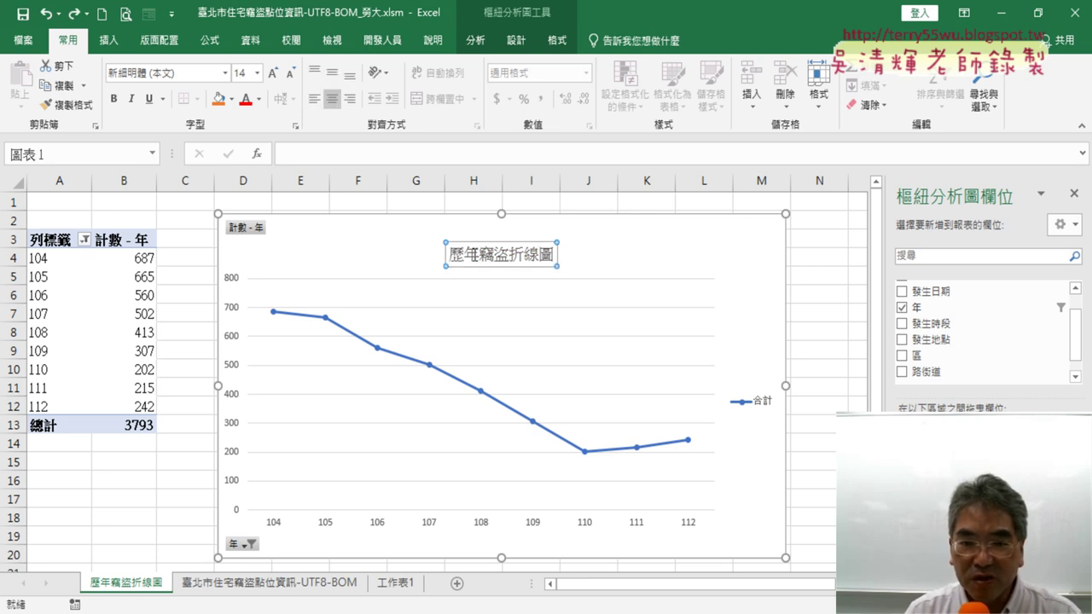
click(457, 254)
mouse_move(452, 254)
mouse_down()
mouse_move(538, 255)
mouse_move(496, 256)
mouse_up()
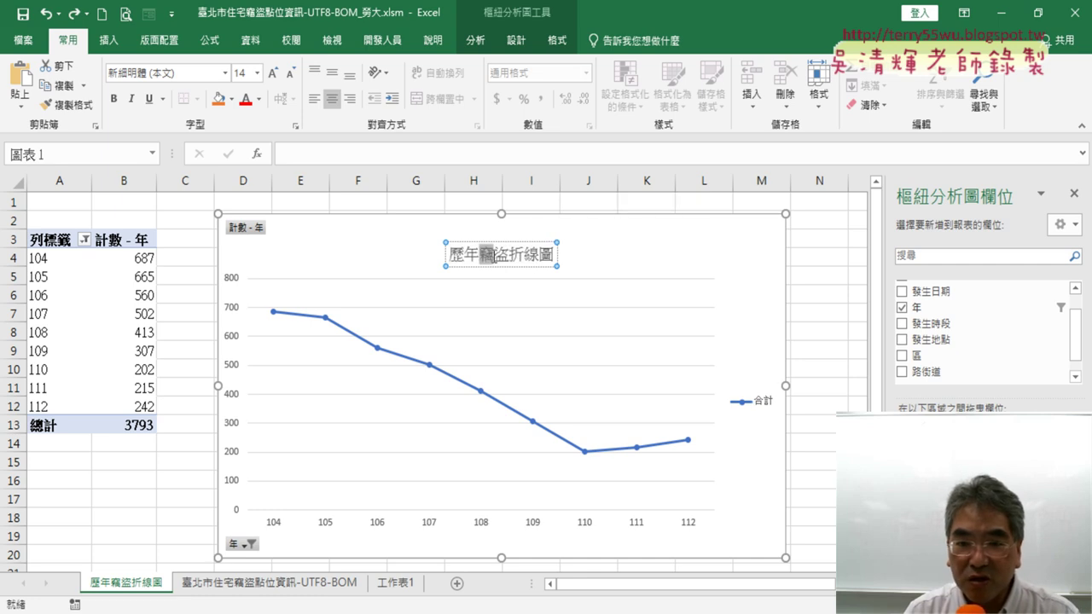
click(244, 98)
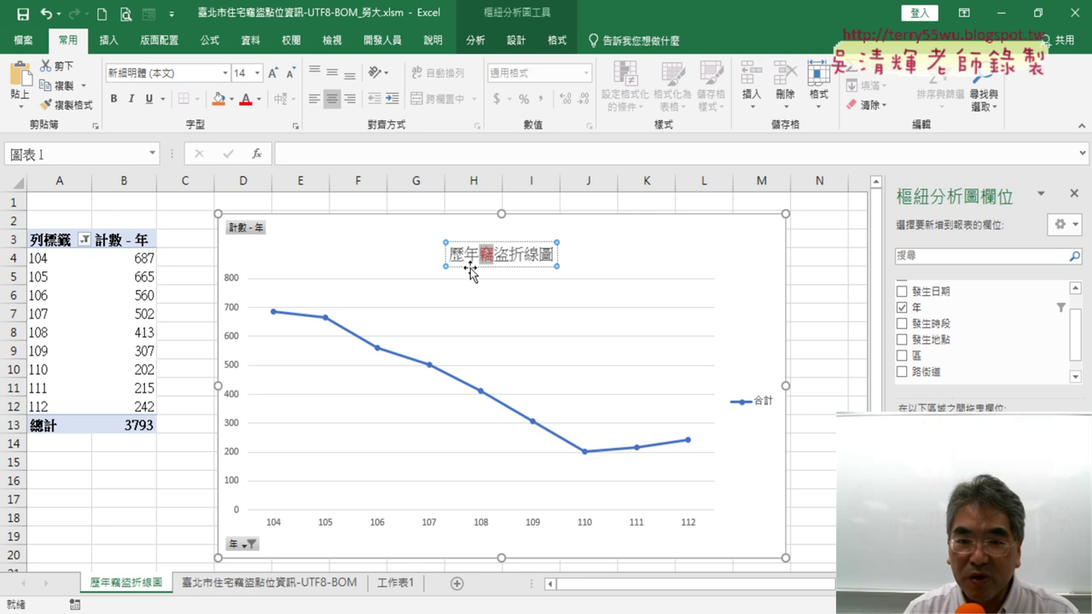
click(674, 262)
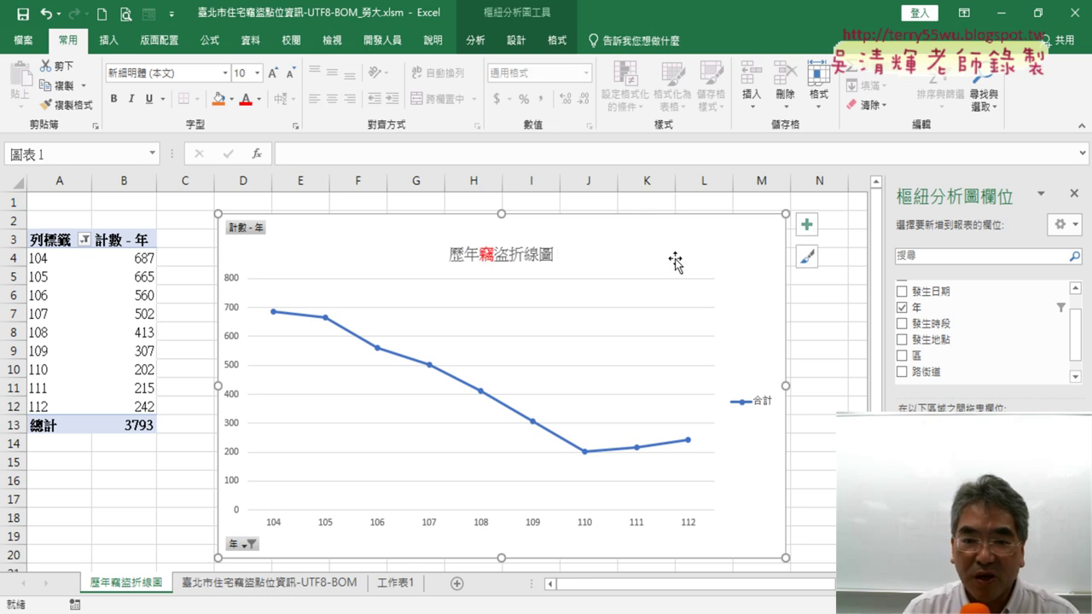
key(ctrl+z)
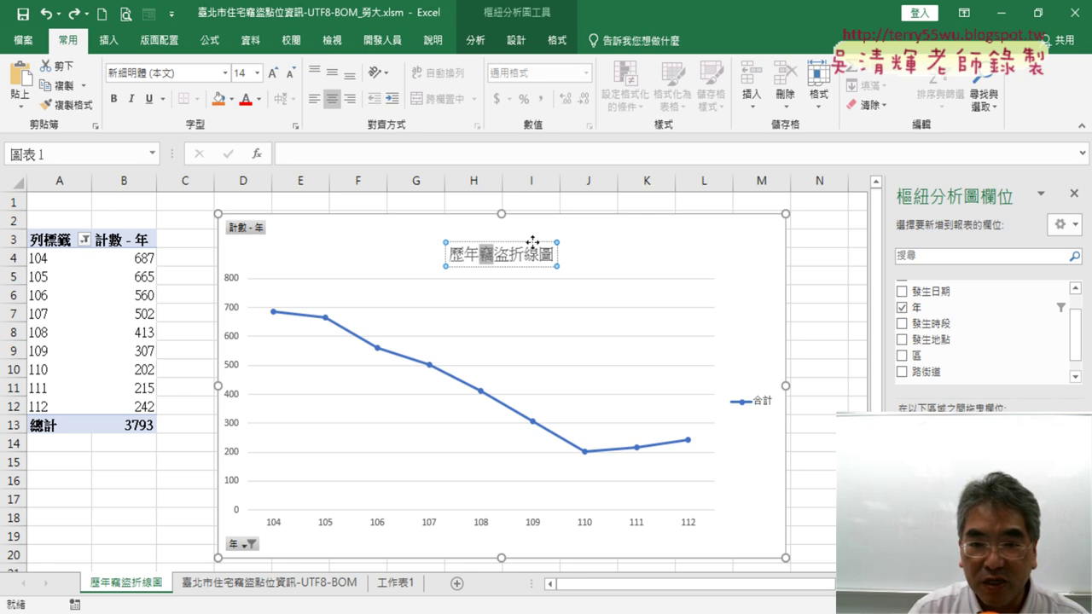
Make the whole chart title red, bold and 18 pt
click(532, 242)
click(245, 98)
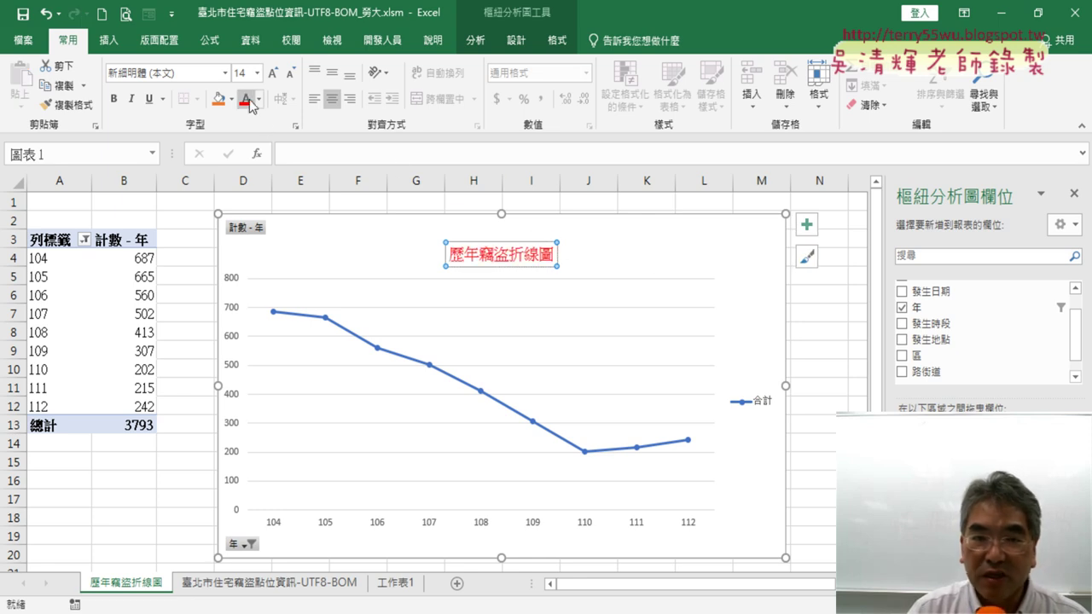
click(116, 104)
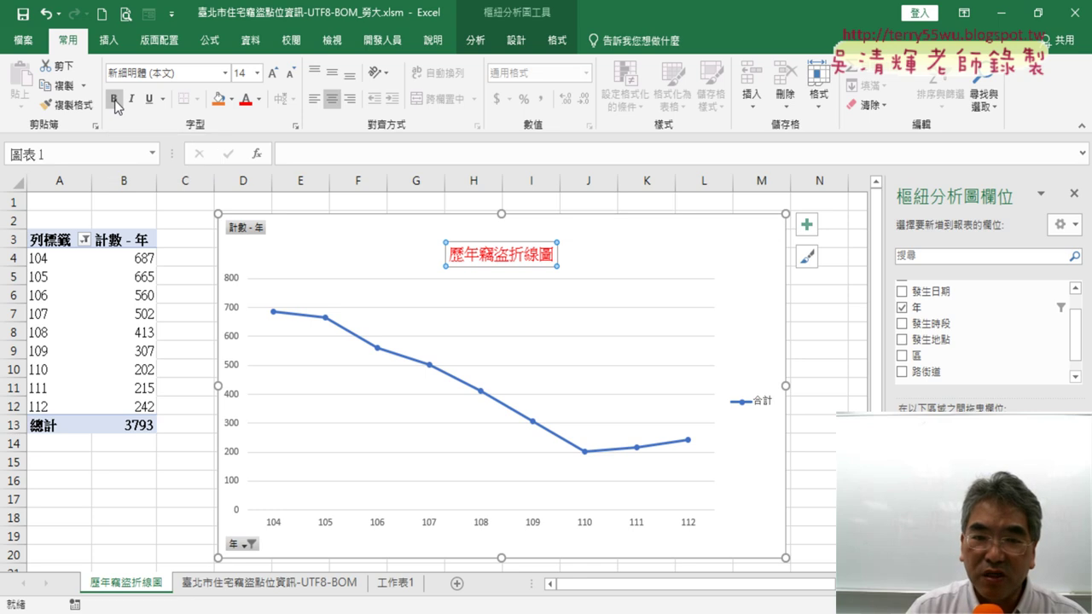
click(272, 74)
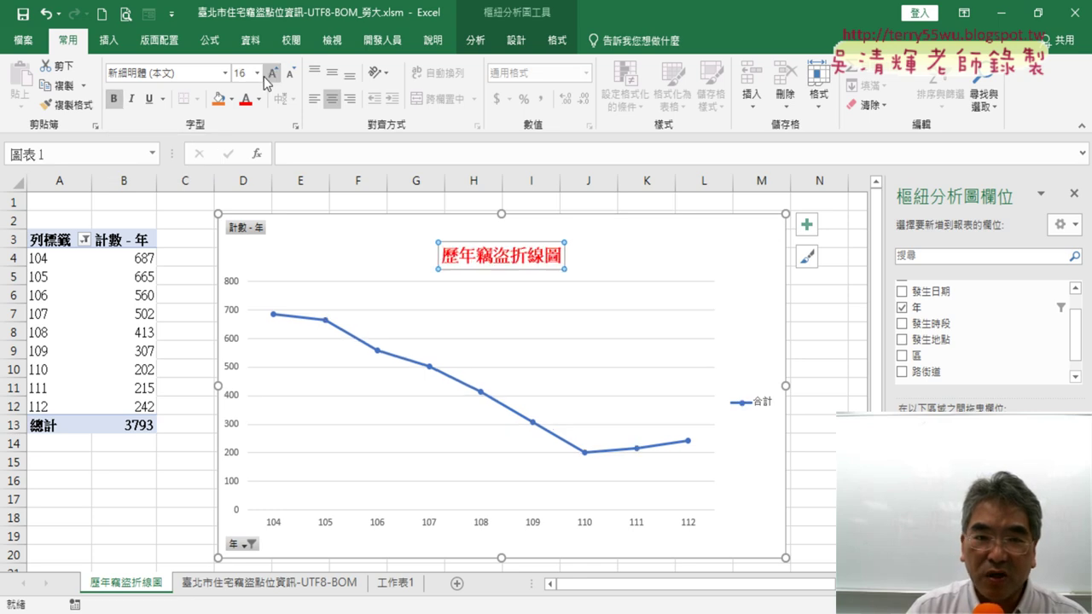
click(274, 82)
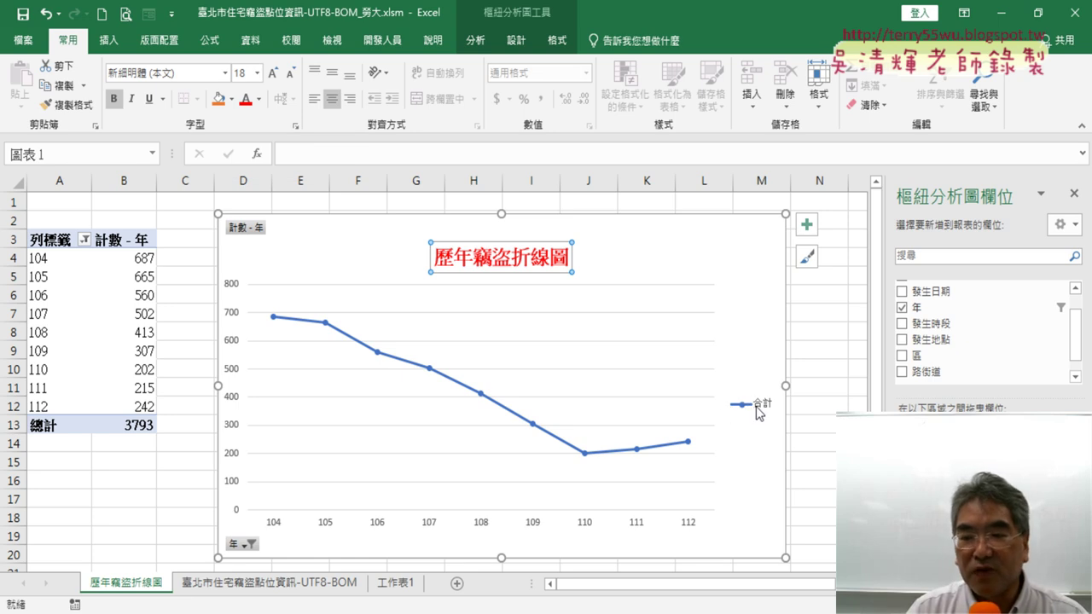
Select the 合計 legend, then the chart, and open the + Chart Elements list
click(752, 410)
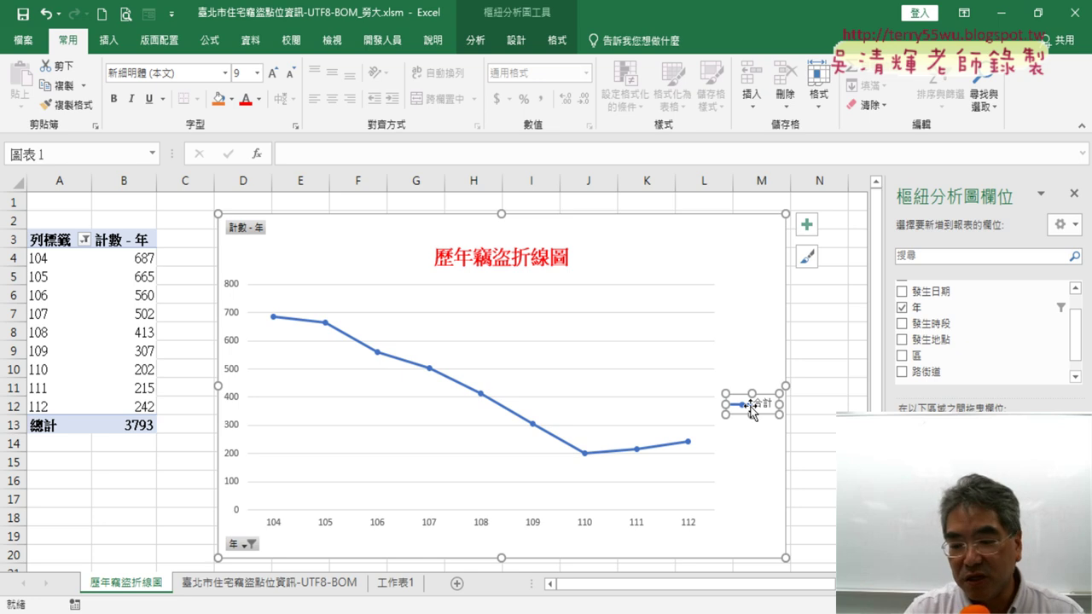
click(751, 350)
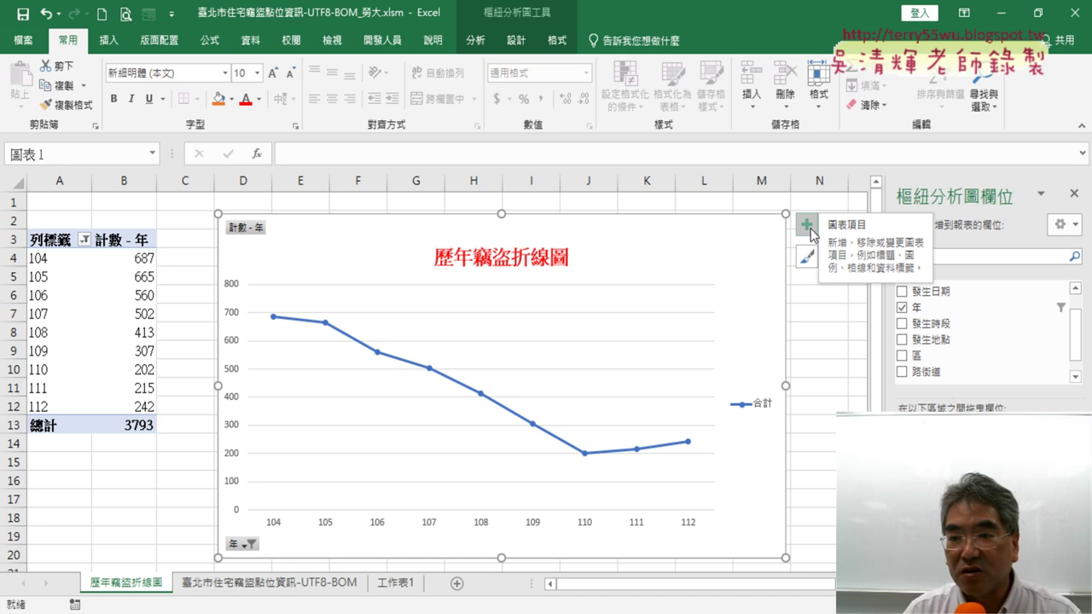
click(807, 227)
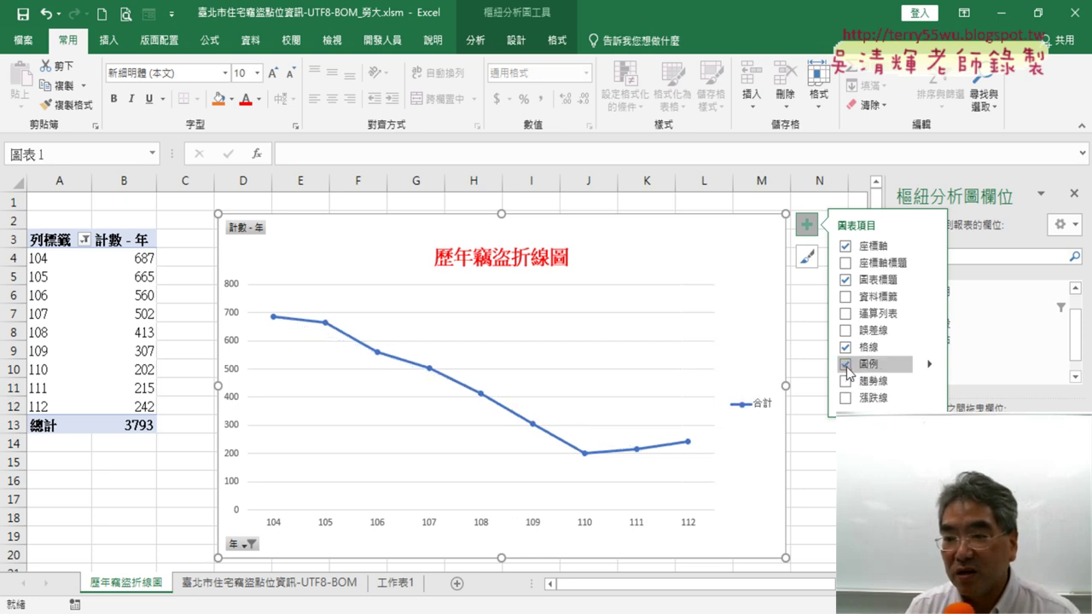
Uncheck 圖例 (Legend), and preview a 趨勢線 (Trendline) before removing it again
click(846, 365)
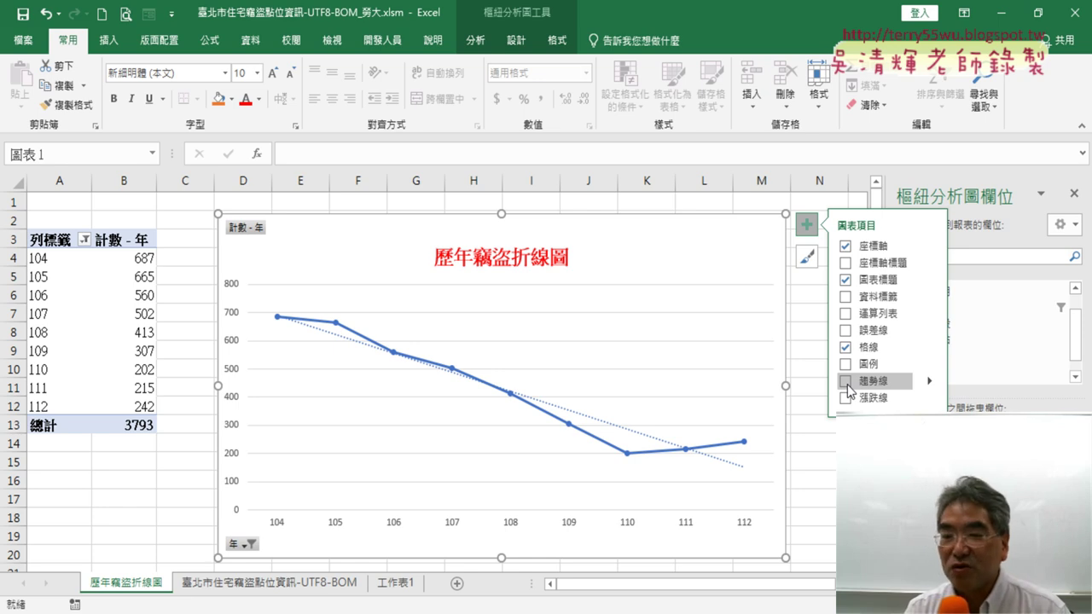
click(847, 385)
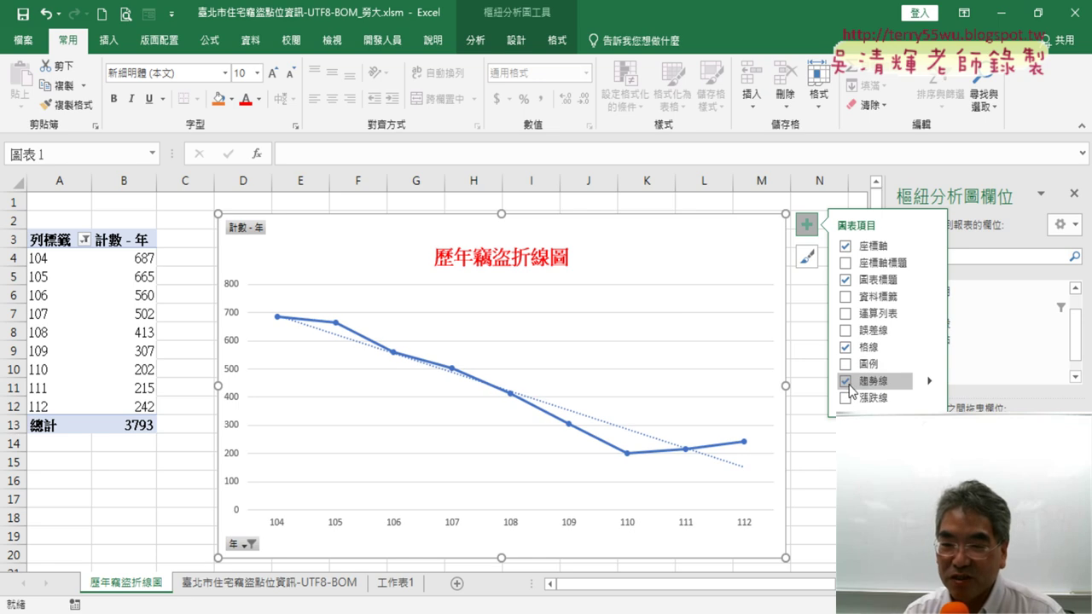
click(847, 381)
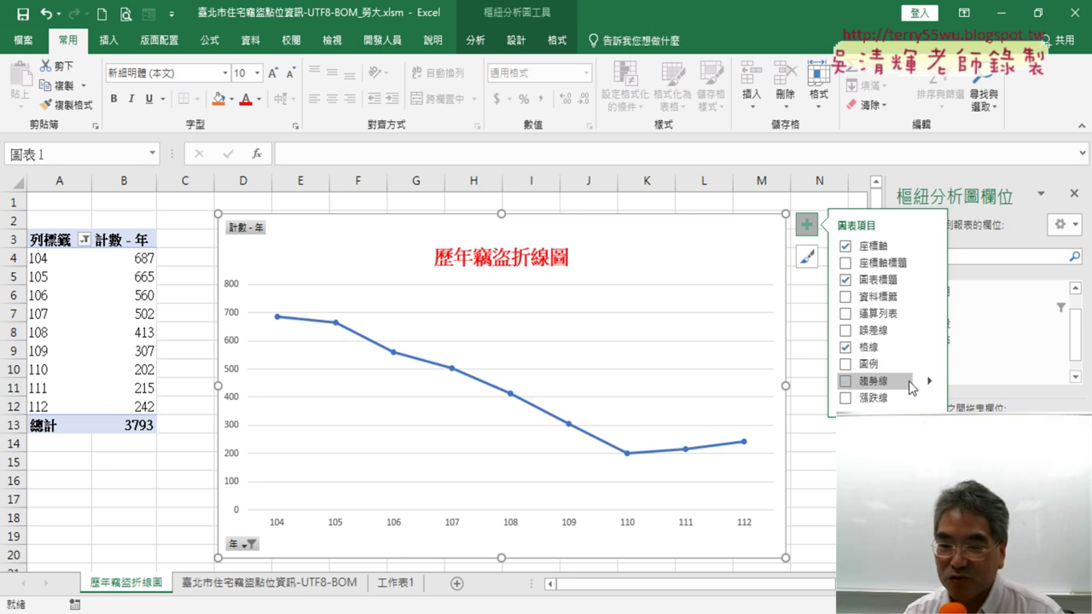
Turn on 資料標籤 (Data Labels) for each year's count, then deselect the chart at cell N11
click(845, 297)
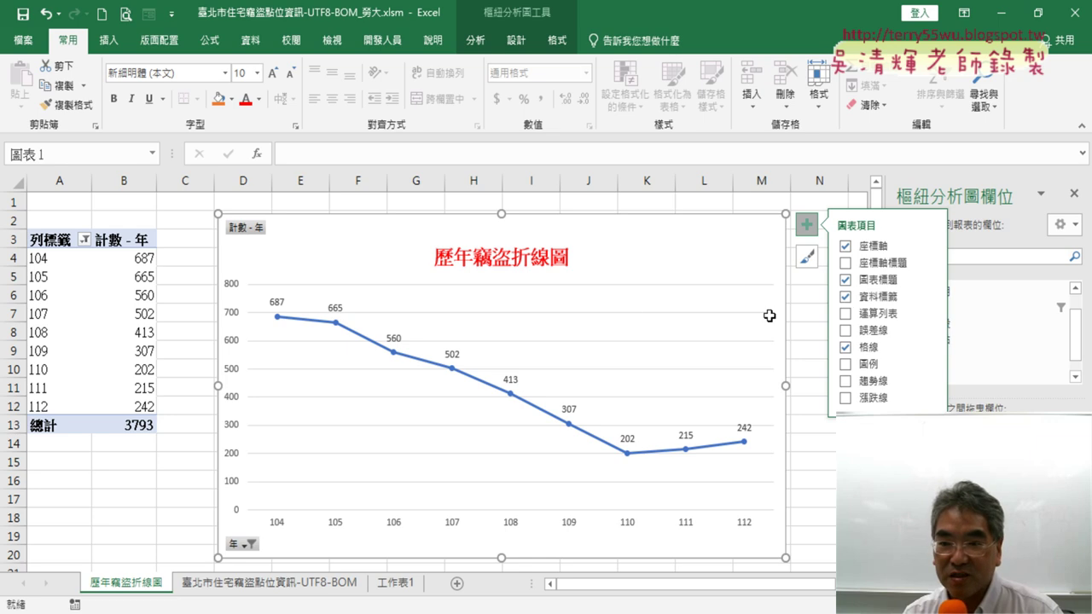
click(845, 299)
click(846, 297)
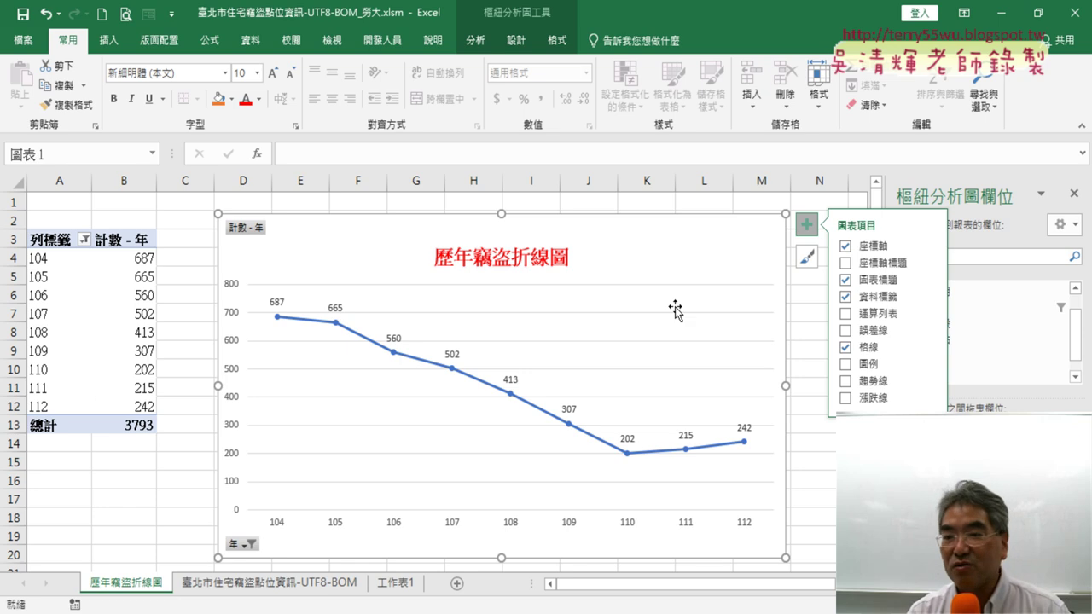
click(847, 298)
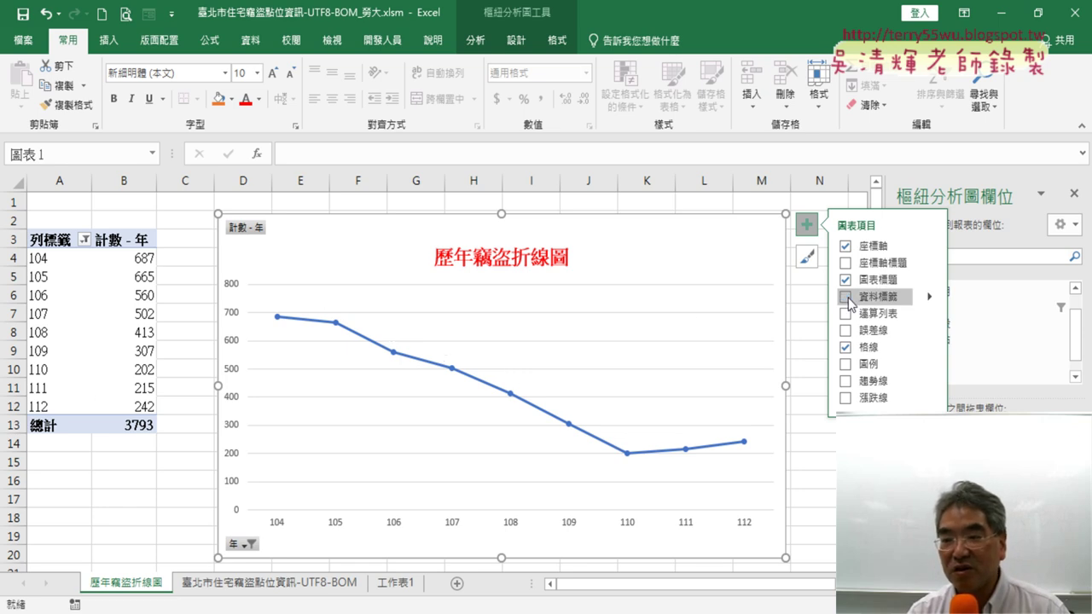
click(807, 225)
click(807, 224)
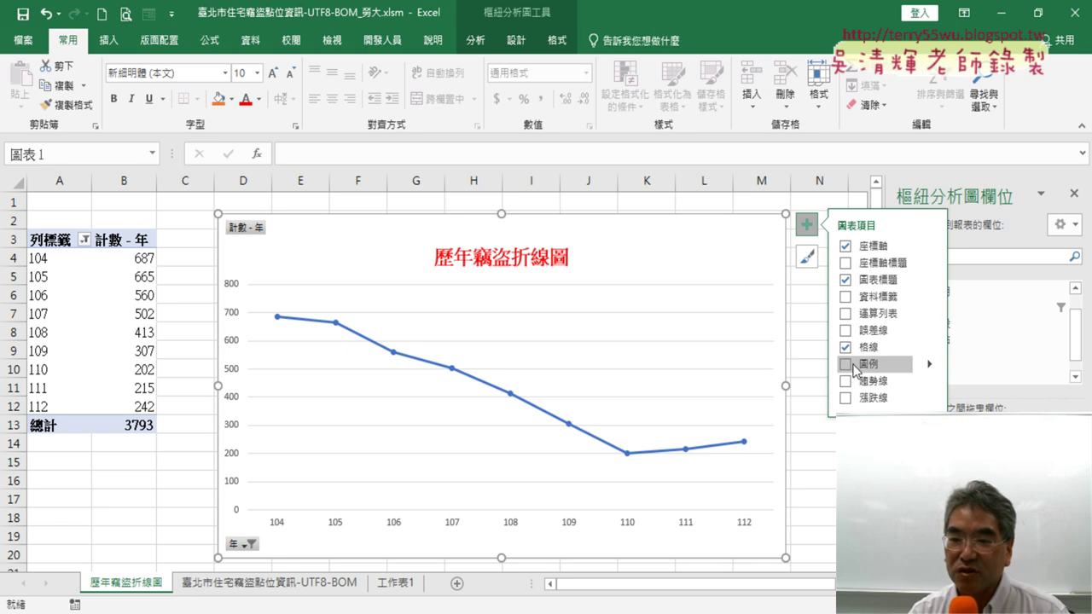
click(845, 297)
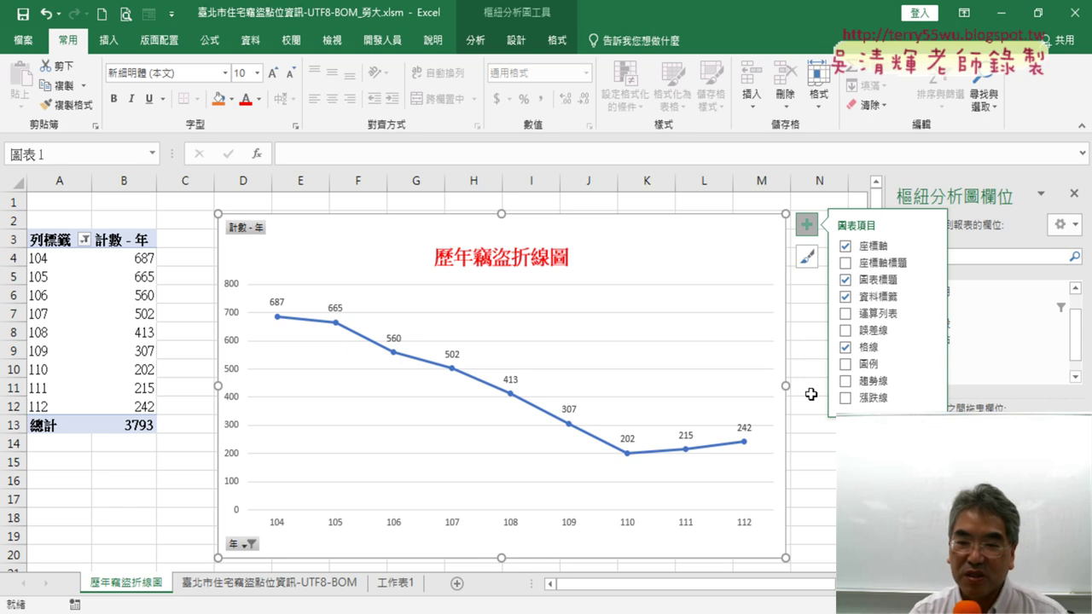
click(811, 393)
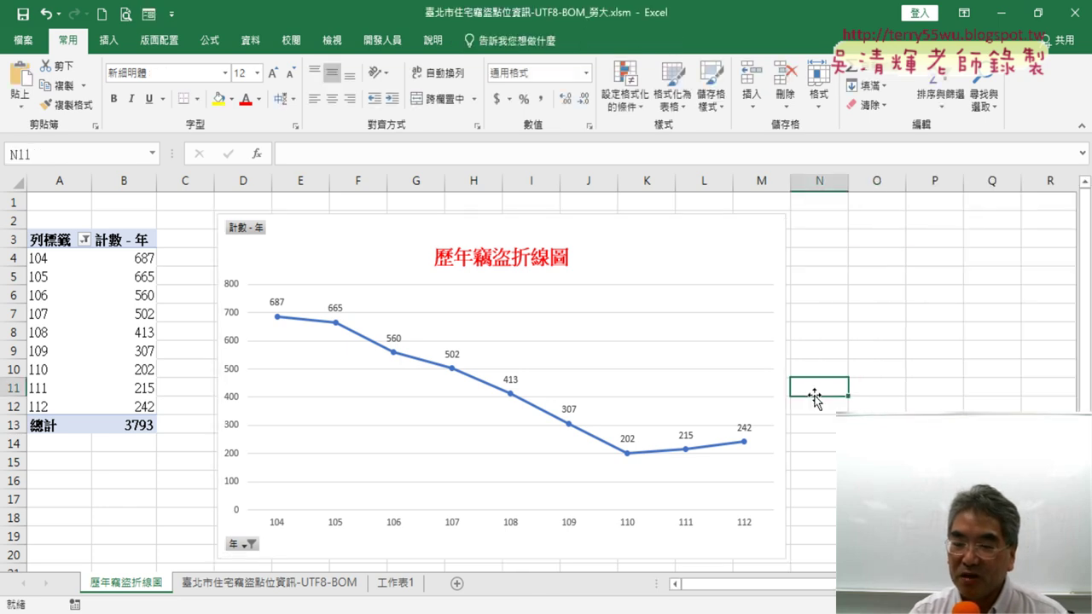